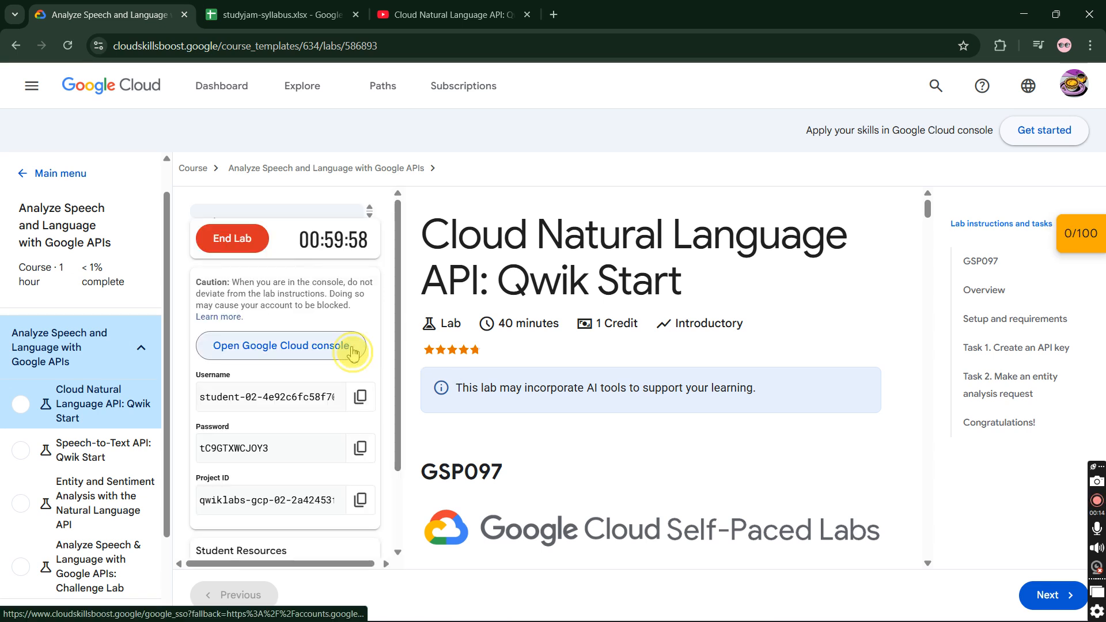
- Open the lab's Google Cloud console in an incognito window and bring up the Task 1 instructions on the lab page
right_click(352, 349)
click(378, 405)
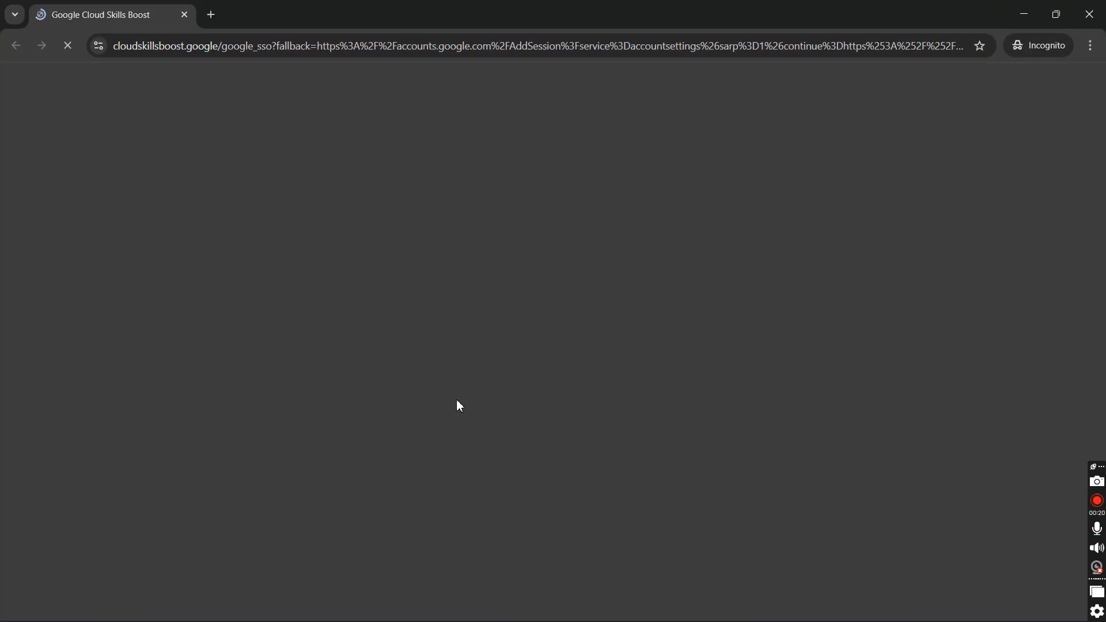
key(alt+Tab)
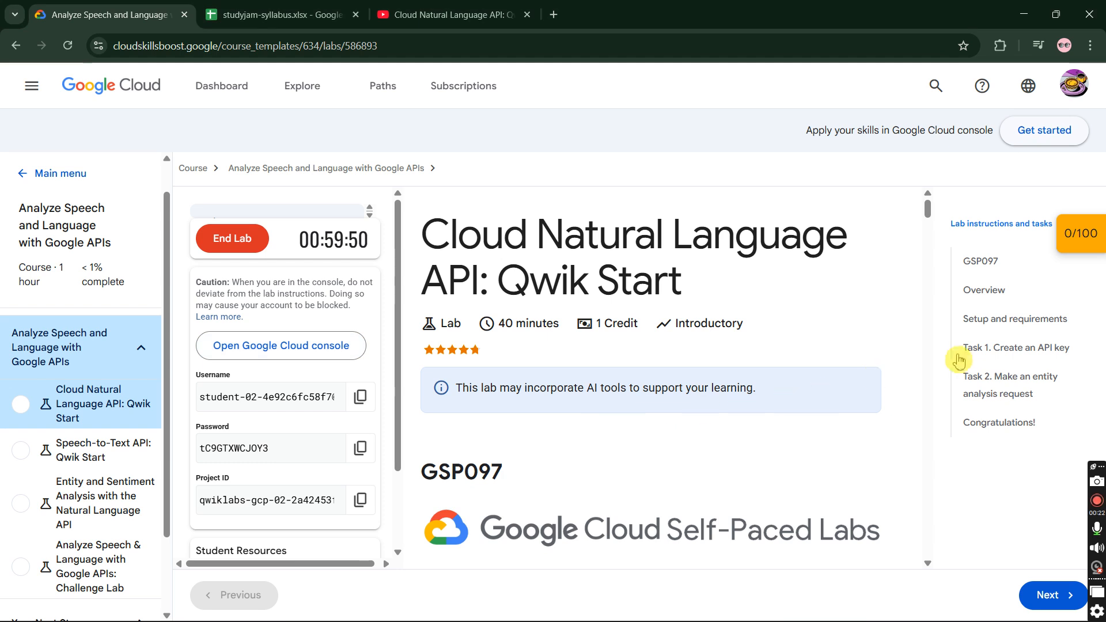
click(970, 353)
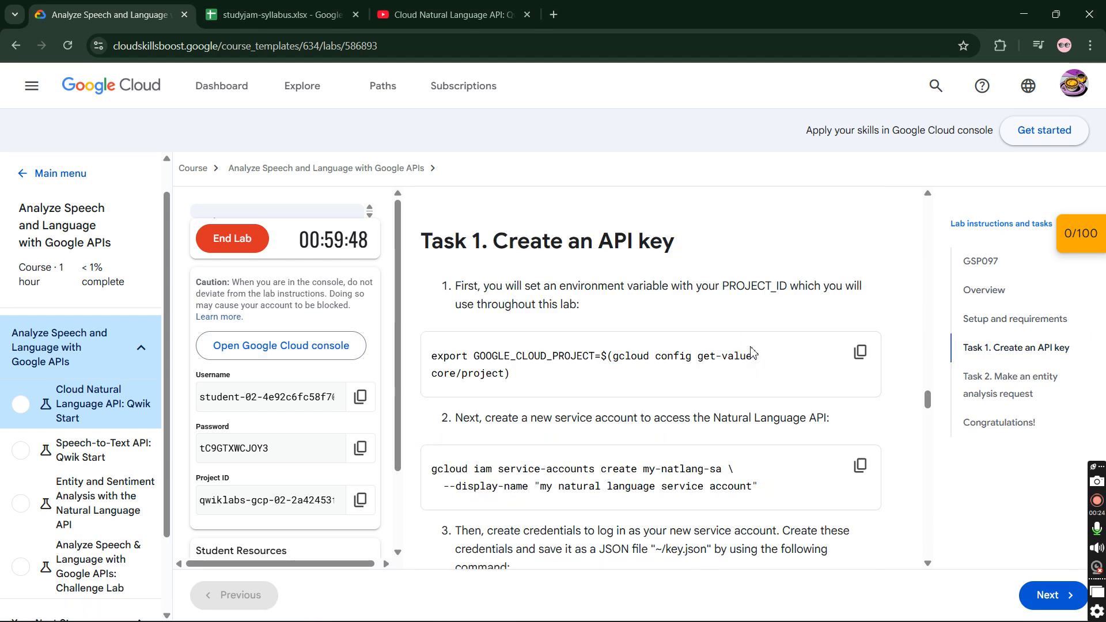
key(alt+Tab)
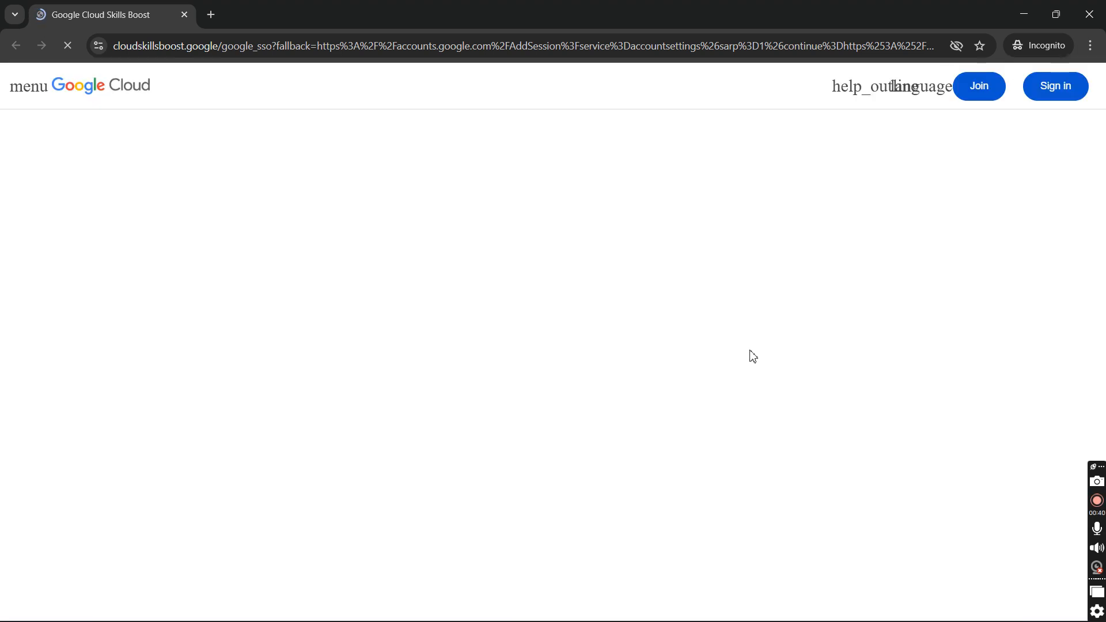
- Acknowledge the new-account notice and agree to the Google Cloud Platform Terms of Service in the console welcome dialog
click(747, 351)
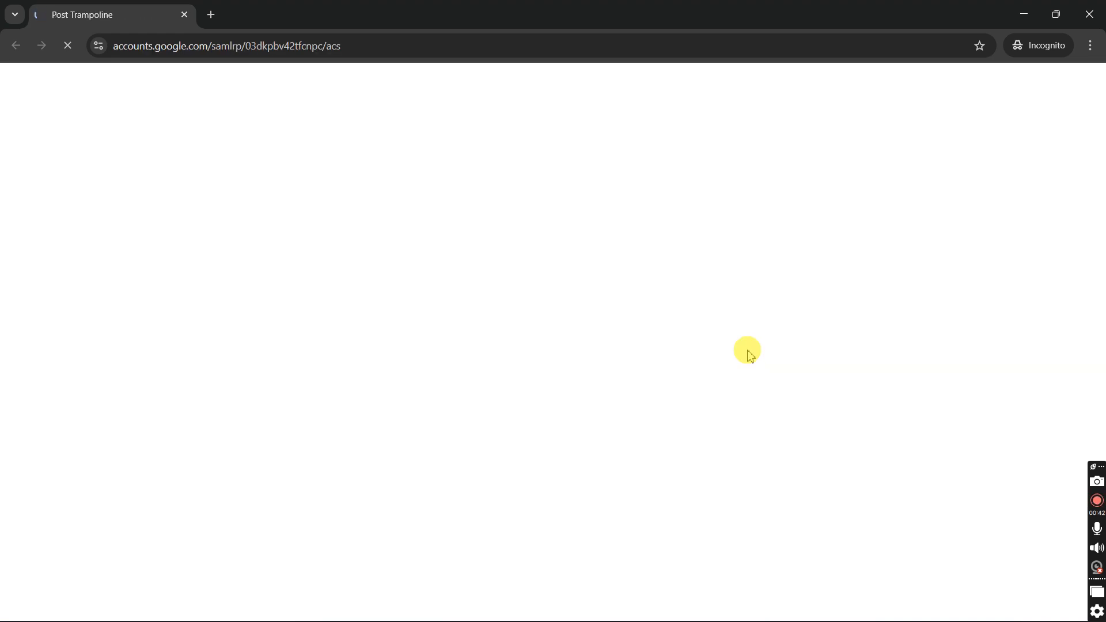
click(631, 325)
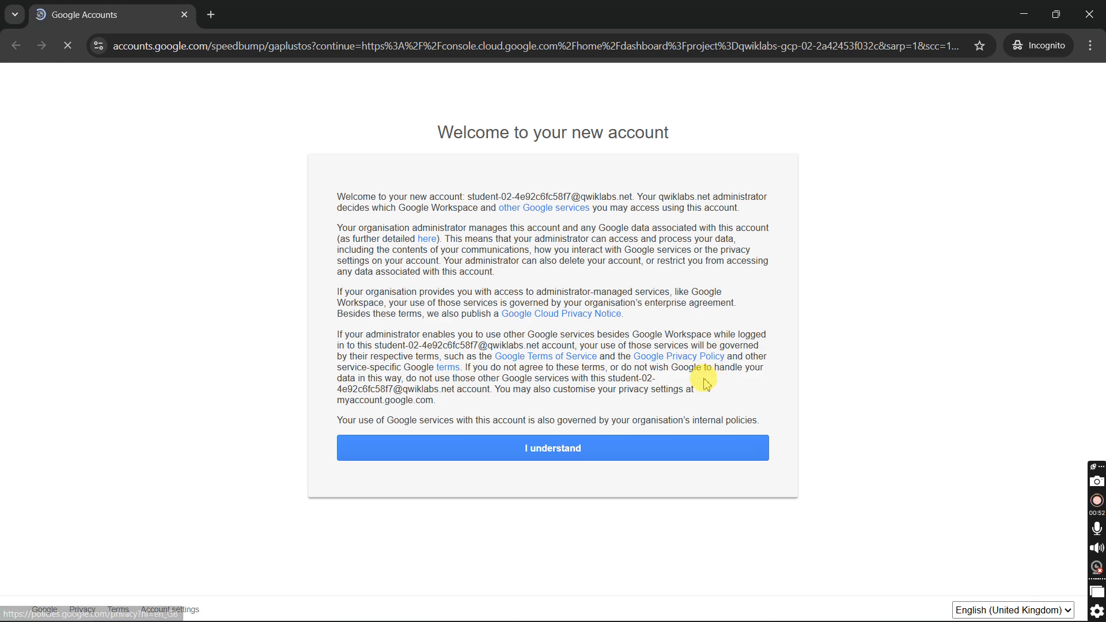
click(688, 448)
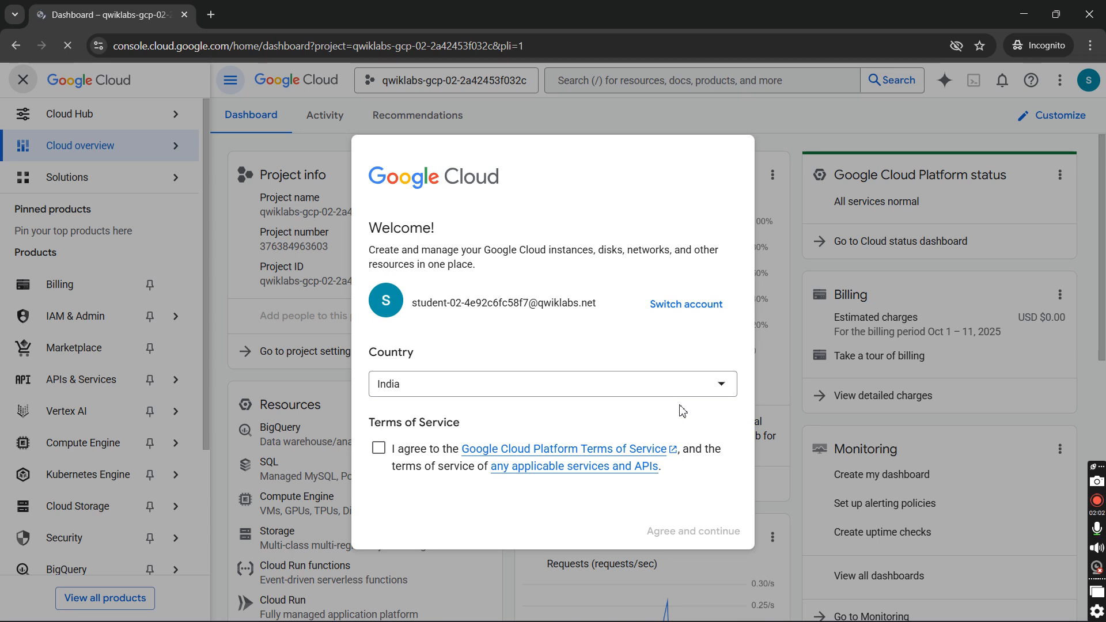
click(380, 450)
click(696, 529)
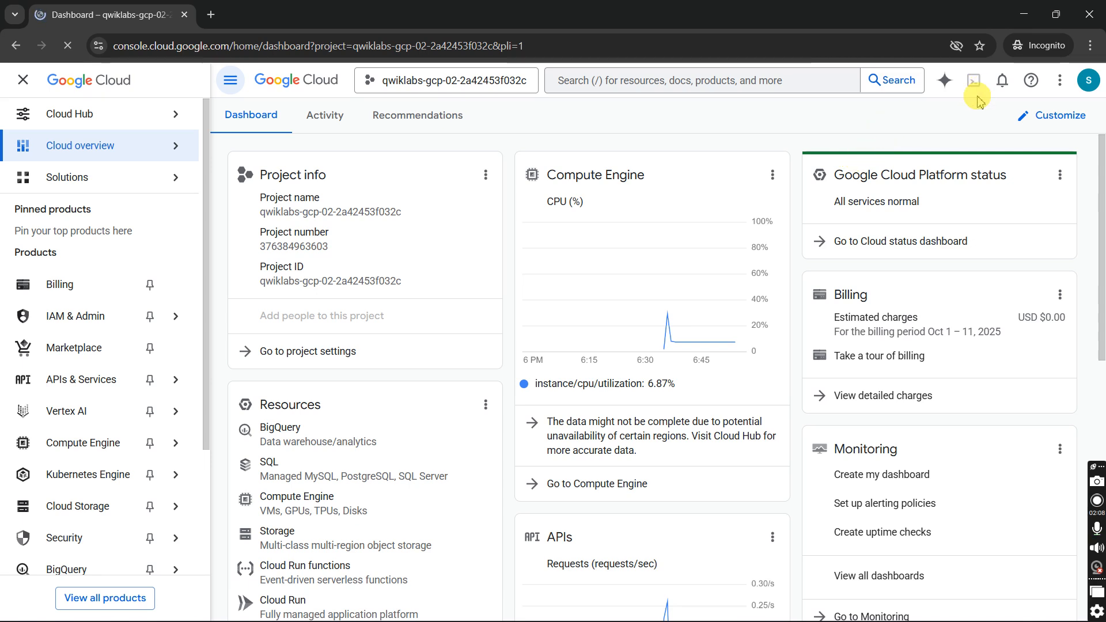
- Activate Cloud Shell from the project dashboard and enlarge its pane to nearly the full page height
click(974, 93)
click(975, 96)
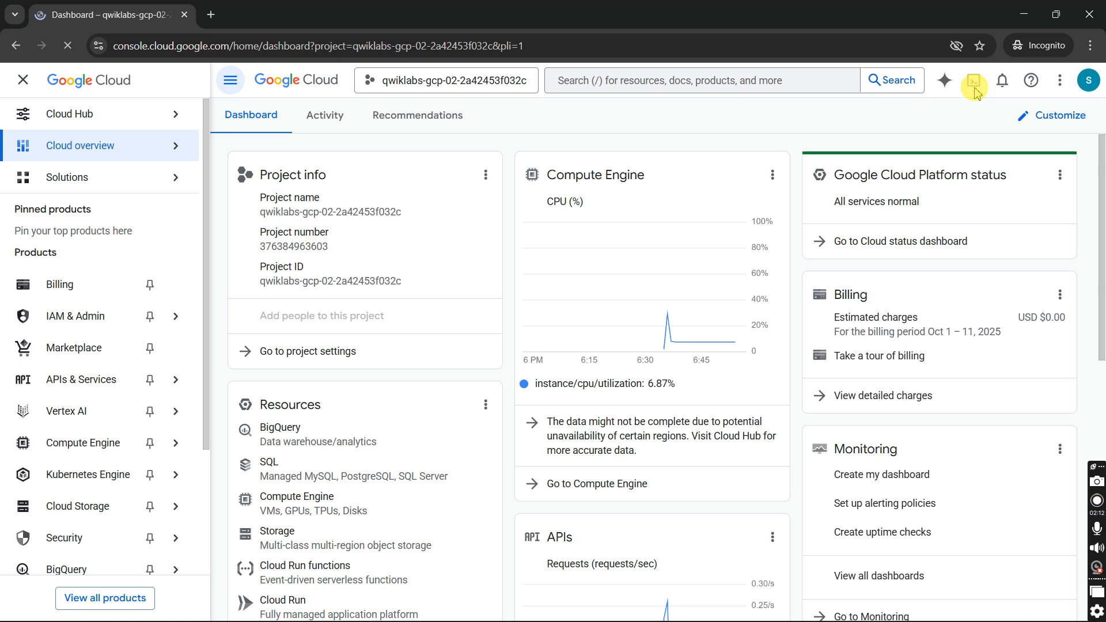
scroll(899, 175, down, 5)
scroll(899, 175, up, 5)
click(974, 81)
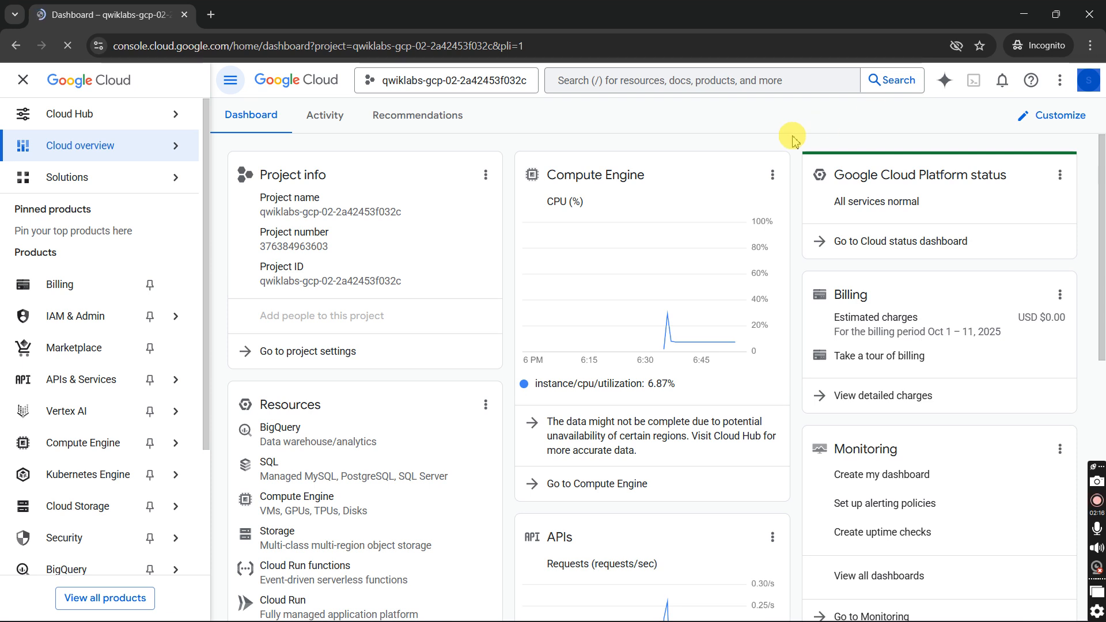
scroll(795, 141, down, 6)
scroll(794, 141, up, 6)
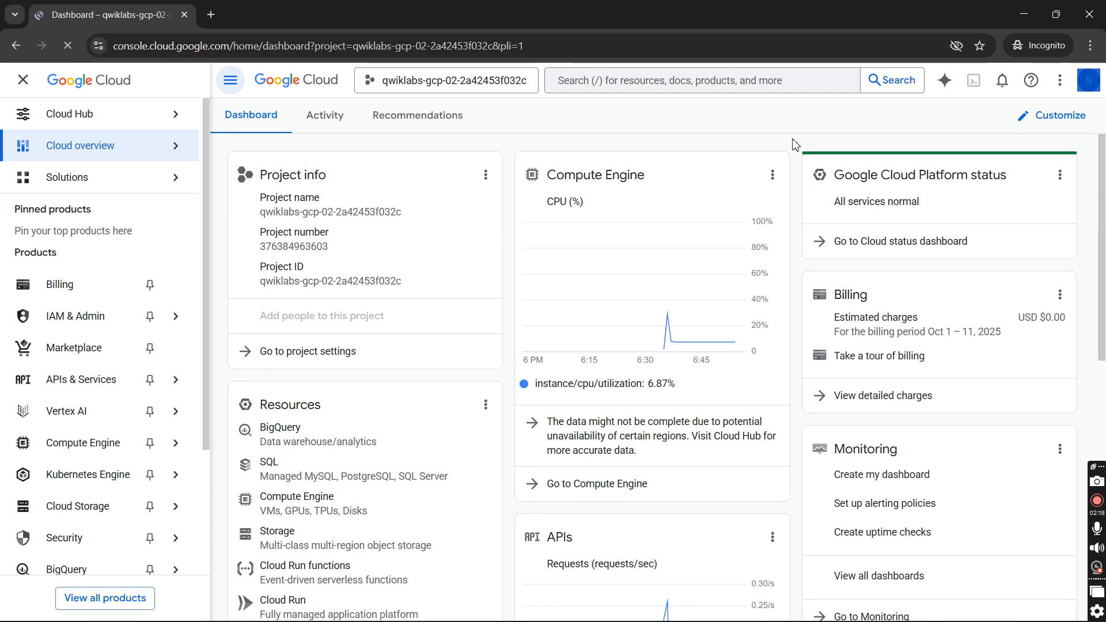
click(974, 84)
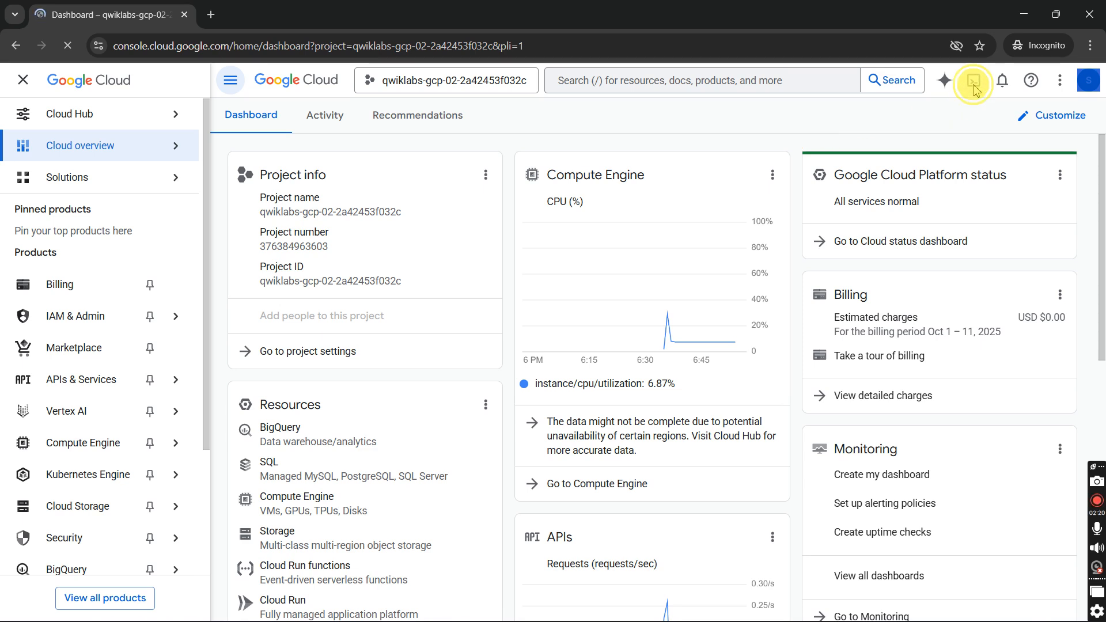
scroll(502, 179, down, 3)
scroll(503, 180, up, 3)
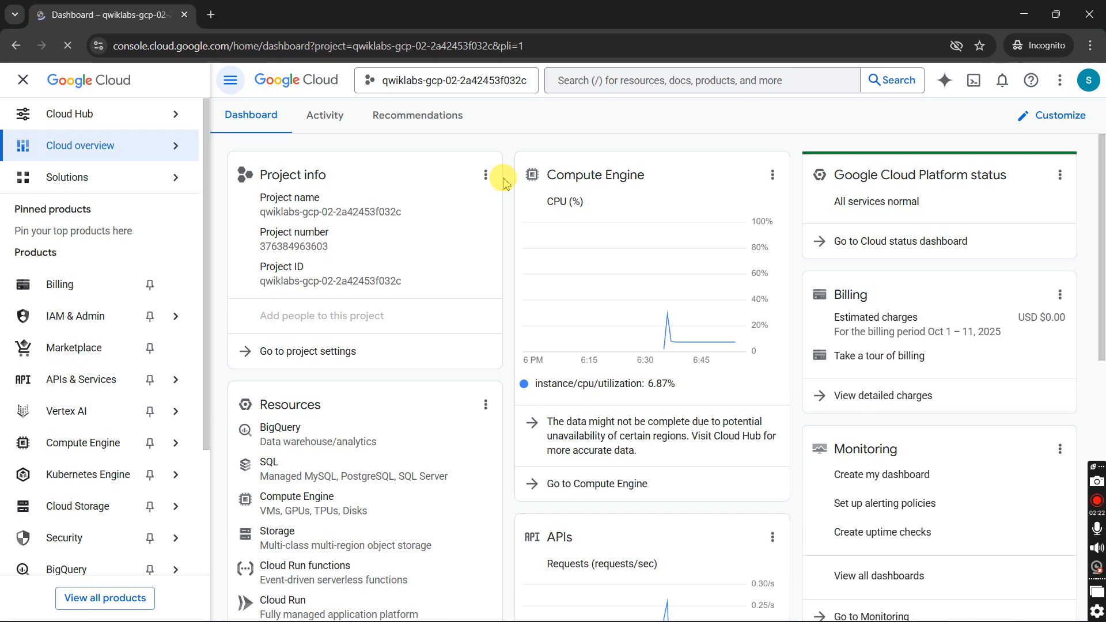
click(974, 86)
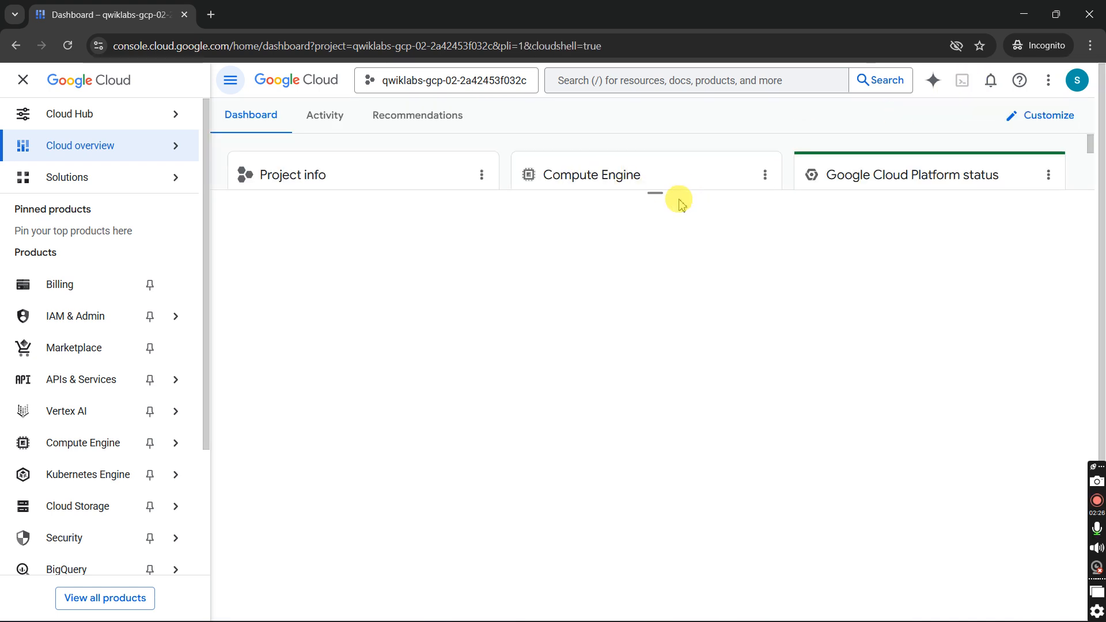
drag(680, 190, 675, 113)
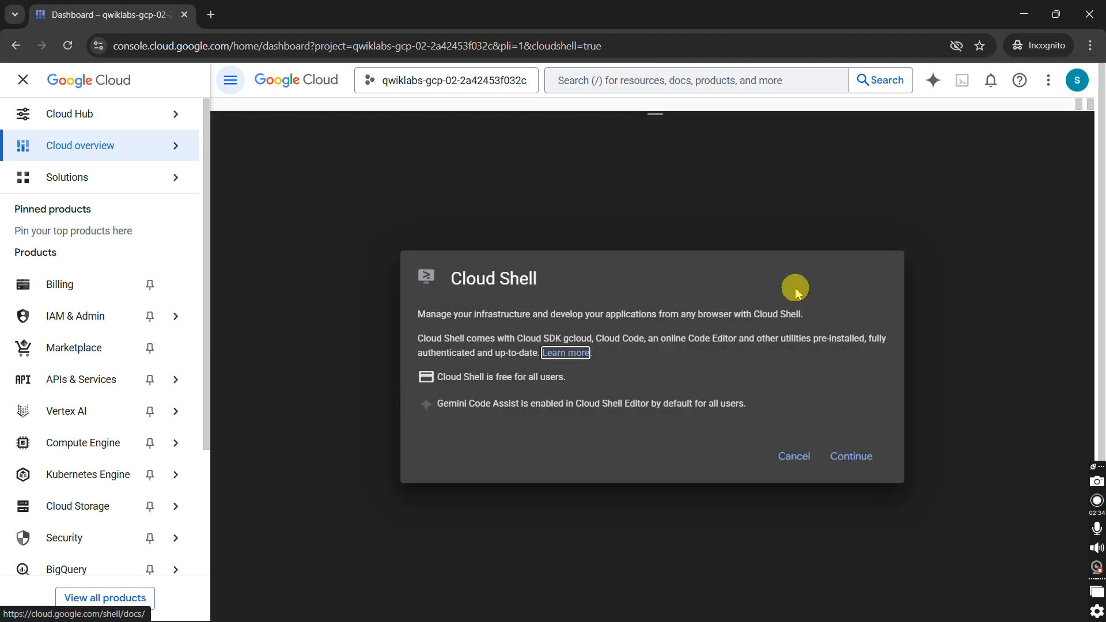
- Continue past the Cloud Shell introduction and authorize it to use the account credentials, dismissing the Gemini CLI tip
click(847, 455)
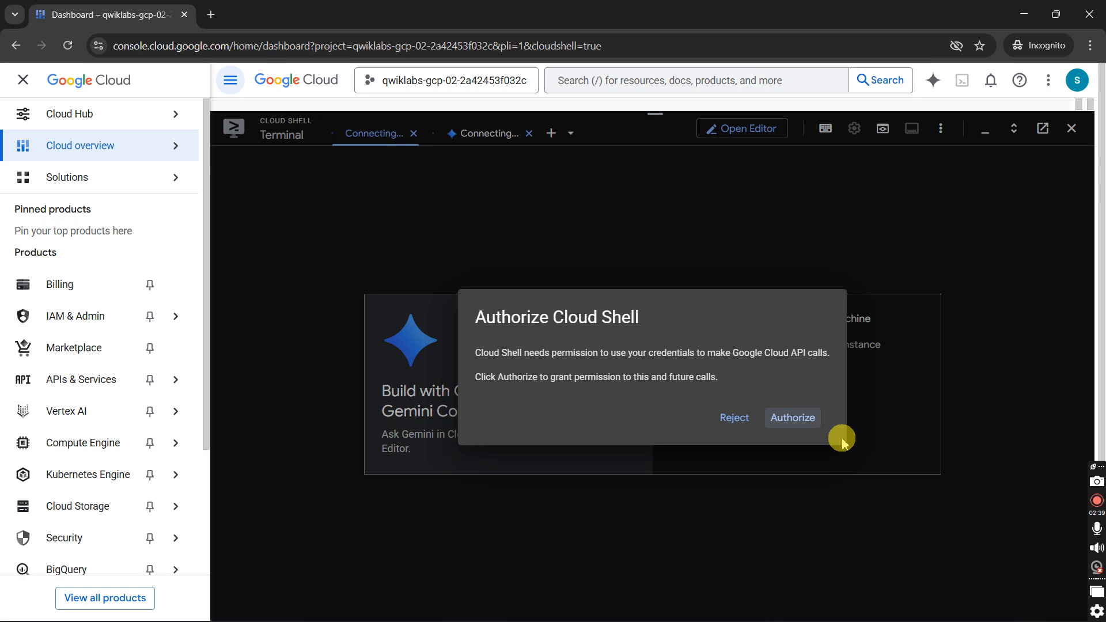
click(811, 414)
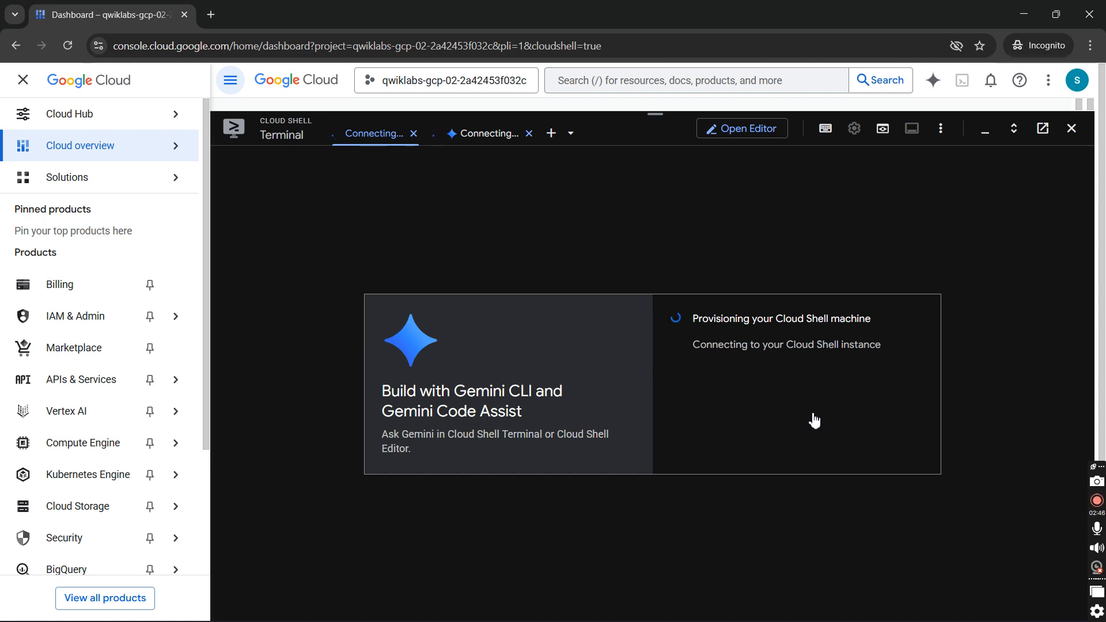
click(812, 414)
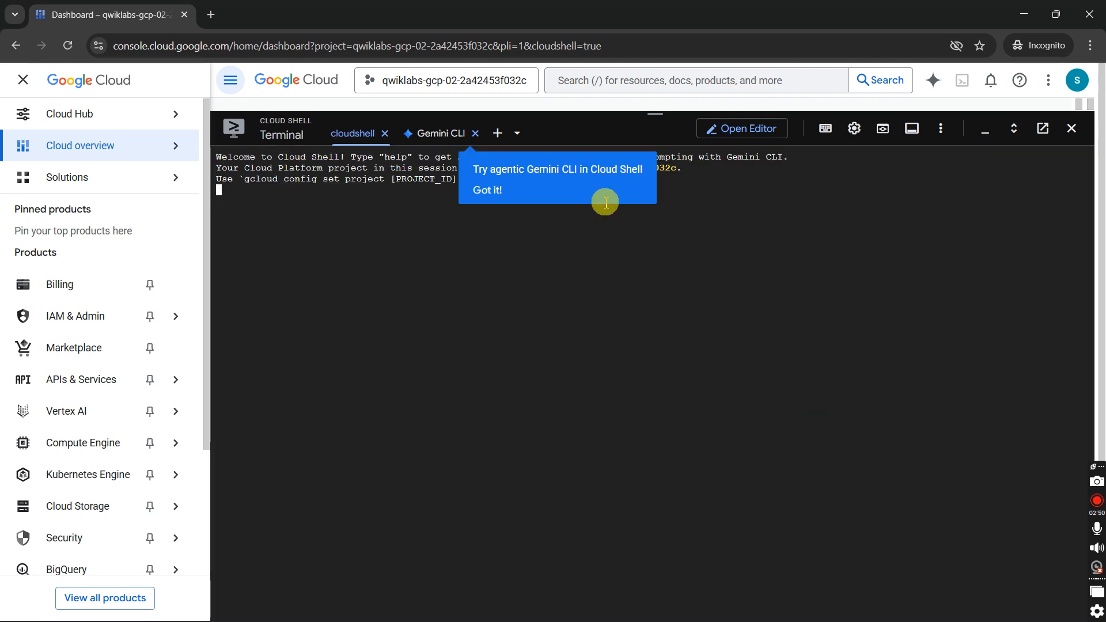
click(506, 202)
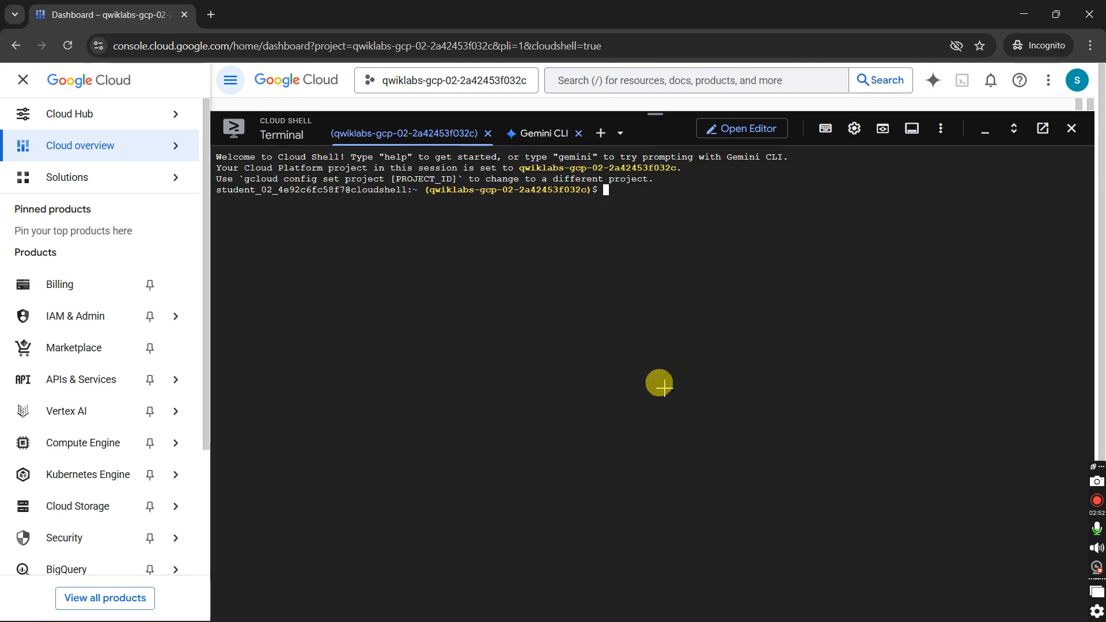
- Copy the Task 1 project variable command and run it in Cloud Shell: export GOOGLE_CLOUD_PROJECT=$(gcloud config get-value core/project)
key(alt+Tab)
click(665, 391)
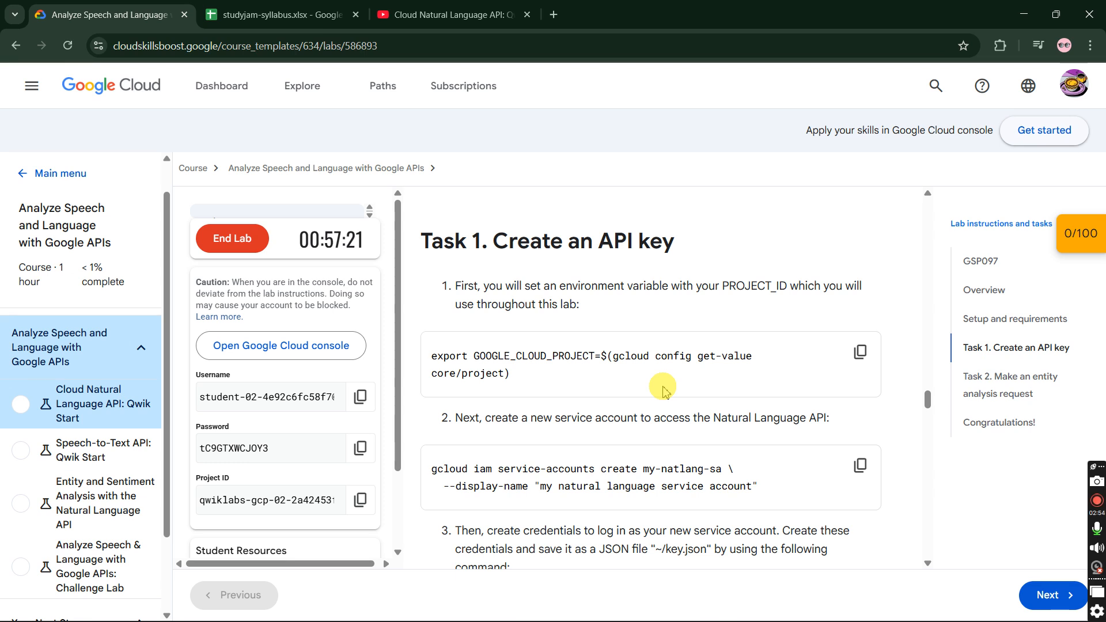
click(861, 352)
key(alt+Tab)
key(ctrl+v)
key(Return)
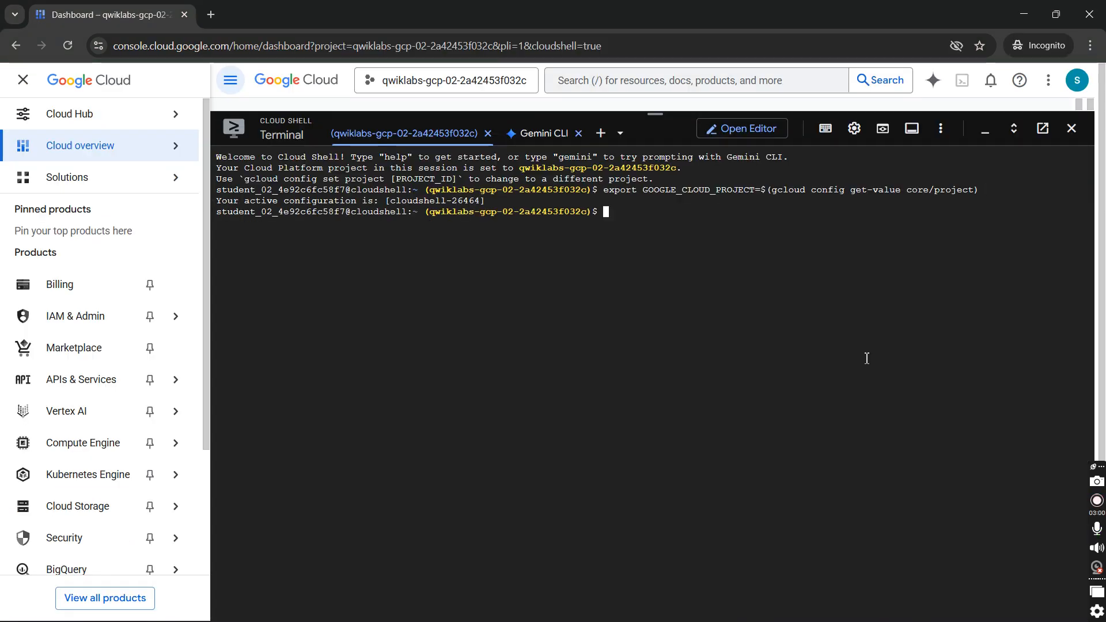
- Create the service account my-natlang-sa with the display name "my natural language service account" using the lab's gcloud command in Cloud Shell
key(alt+Tab)
click(860, 467)
key(alt+Tab)
key(ctrl+v)
key(Return)
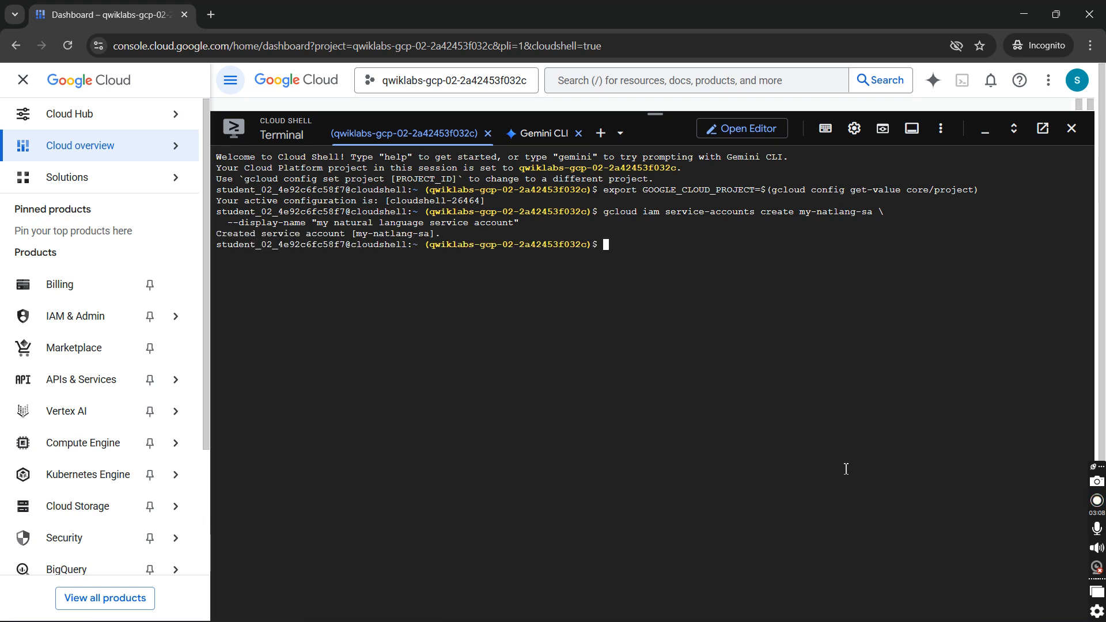
- Create credentials for the my-natlang-sa service account and save them as ~/key.json using the lab's gcloud command in Cloud Shell
key(alt+Tab)
scroll(838, 478, down, 2)
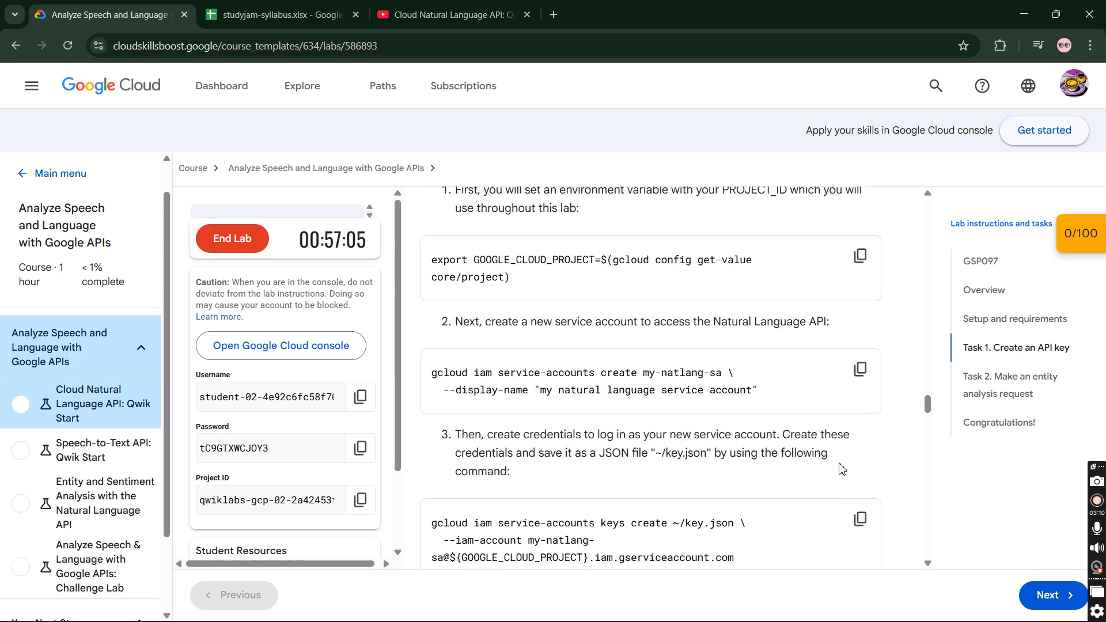
scroll(837, 478, down, 2)
click(858, 421)
key(alt+Tab)
key(ctrl+v)
key(Return)
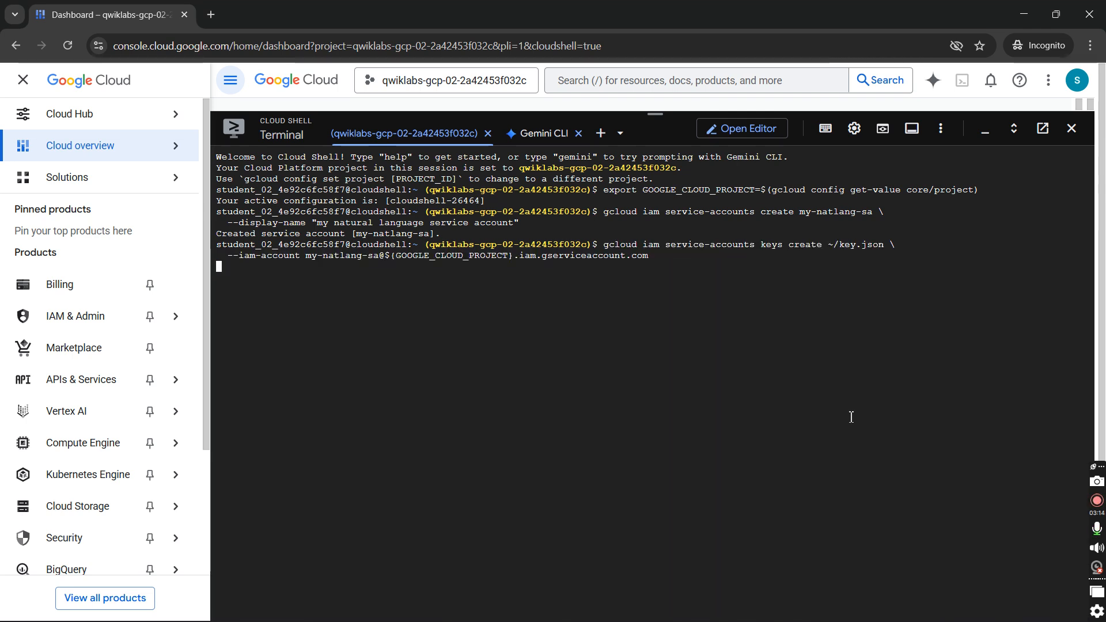
- Set the GOOGLE_APPLICATION_CREDENTIALS environment variable to "/home/USER/key.json" by running the lab's export command in Cloud Shell
key(alt+Tab)
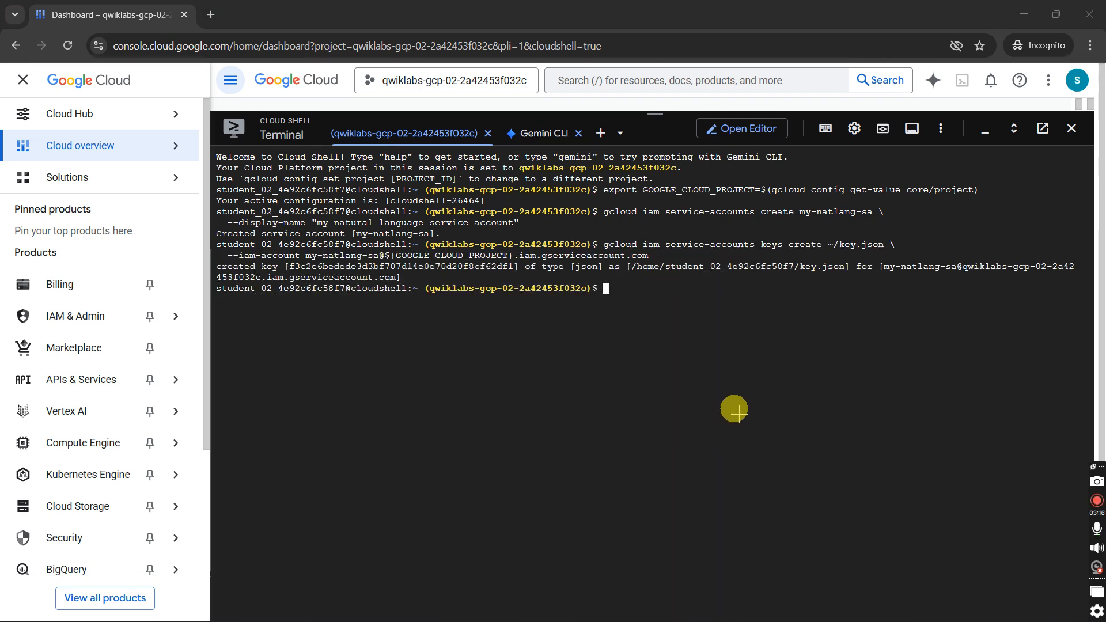
scroll(739, 416, down, 3)
click(859, 398)
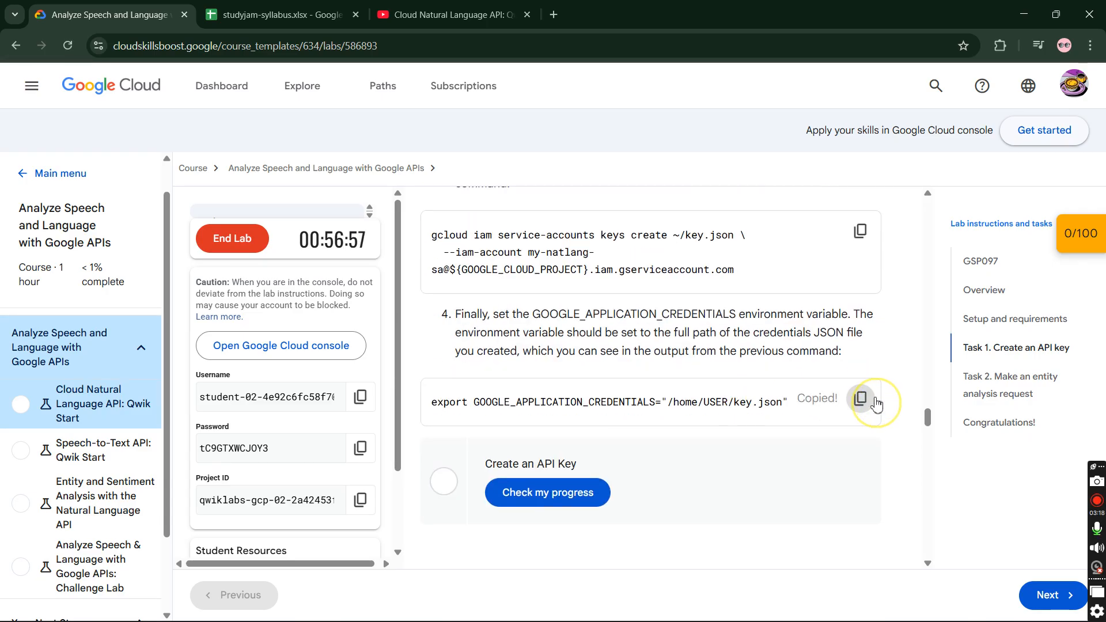
key(alt+Tab)
key(ctrl+v)
key(Return)
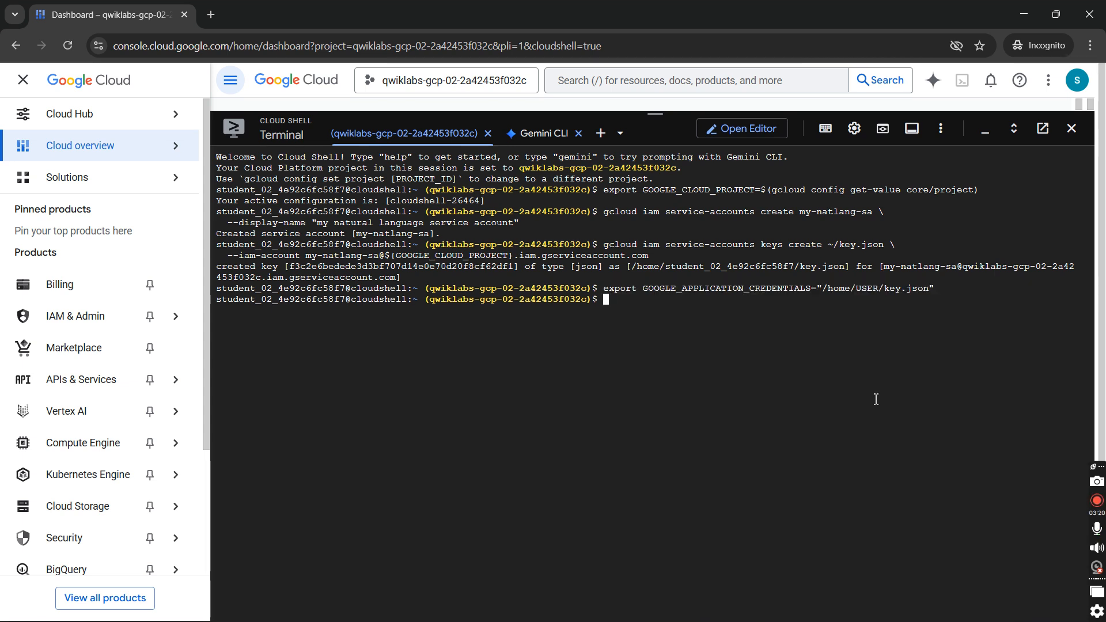
- Check the progress of the "Create an API Key" task on the lab page
key(alt+Tab)
scroll(686, 334, down, 2)
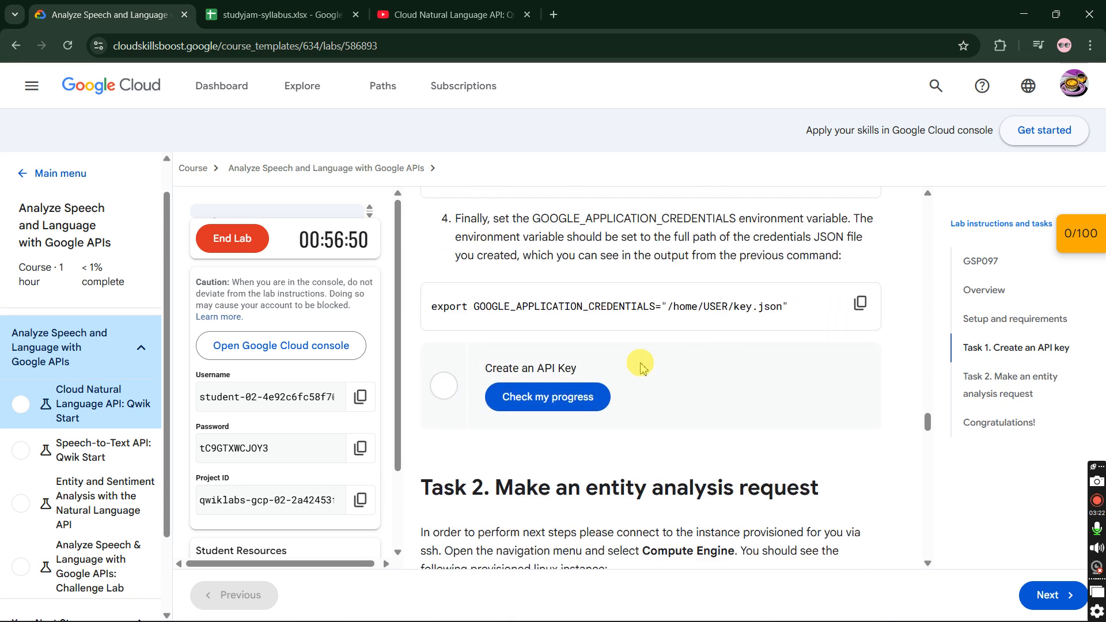
click(528, 390)
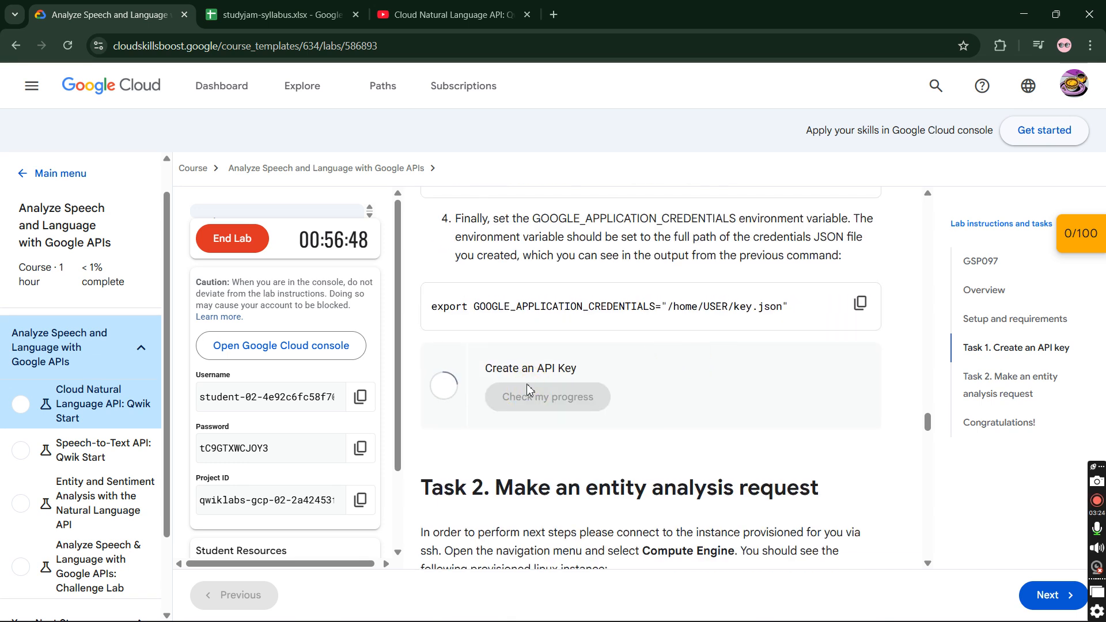
- Run the lab's gcloud entity analysis of "Michelangelo Caravaggio, Italian painter, is known for 'The Calling of Saint Matthew'." in Cloud Shell, writing to result.json
scroll(701, 396, down, 10)
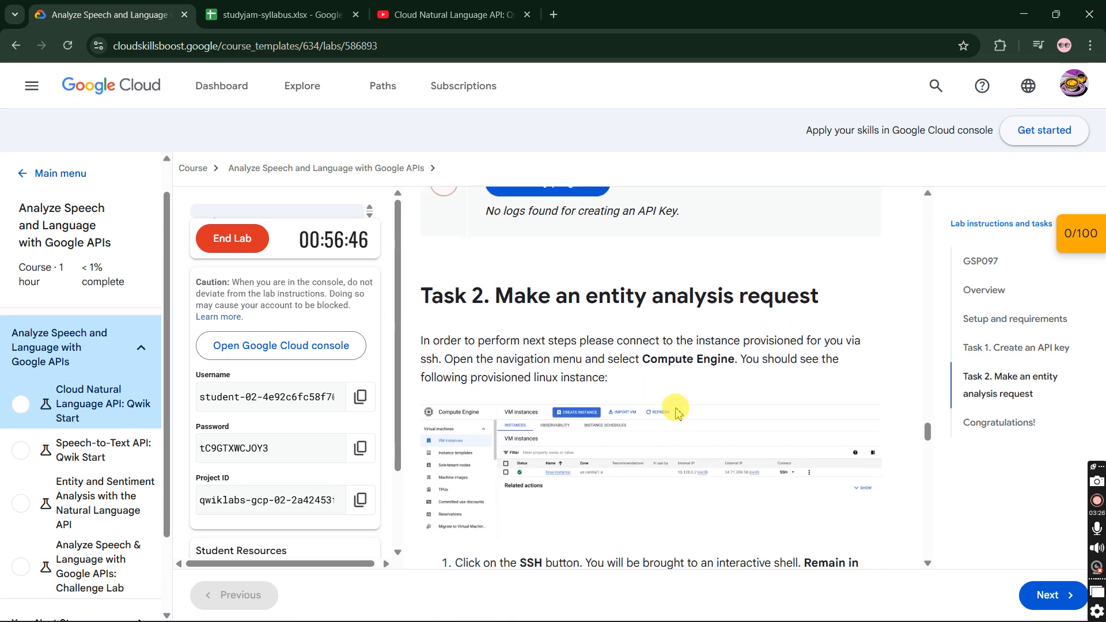
scroll(701, 395, down, 3)
click(861, 278)
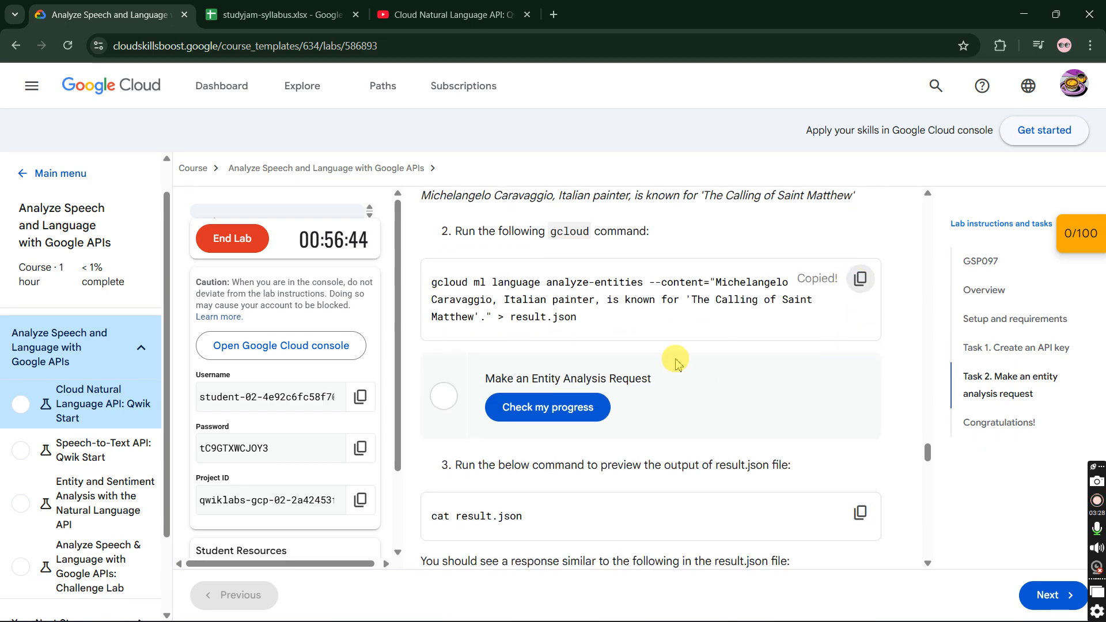
key(alt+Tab)
key(ctrl+v)
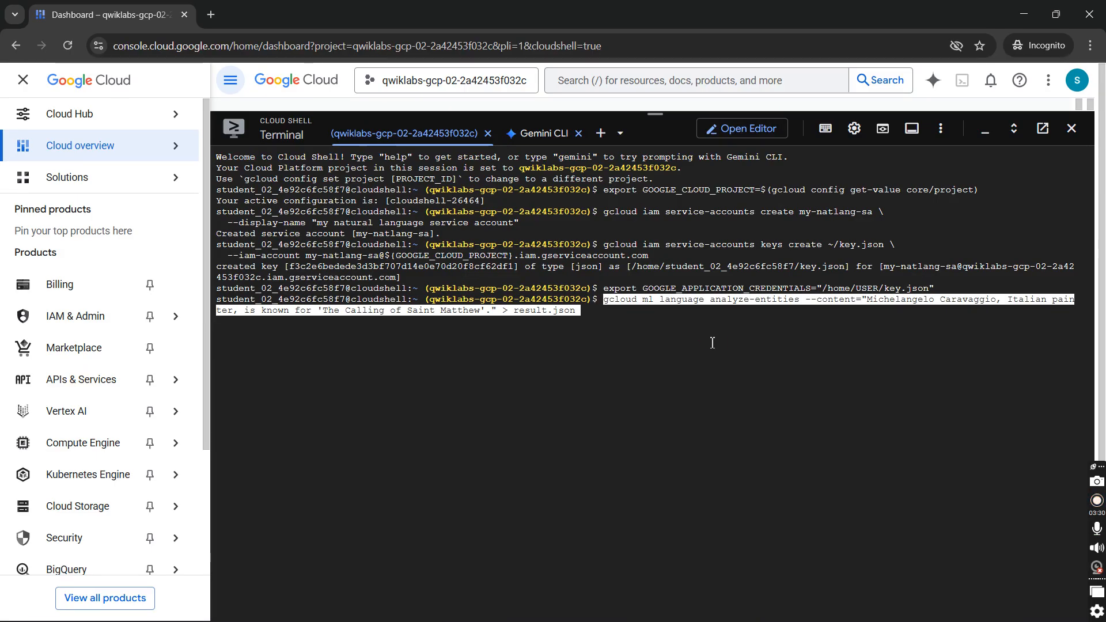
key(Return)
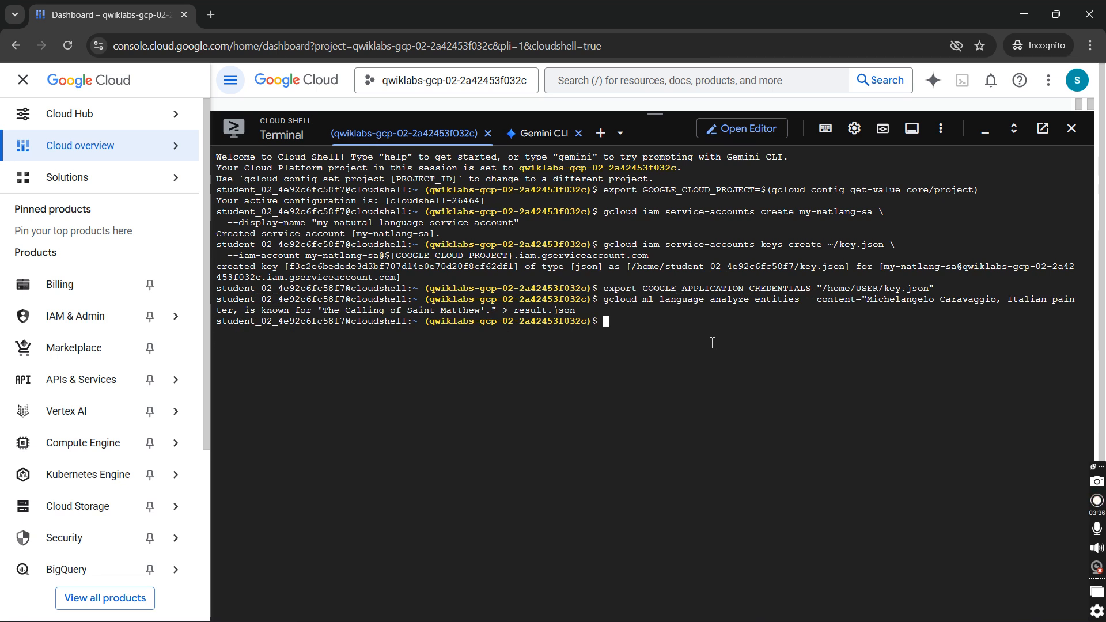
- Preview the contents of result.json by running the lab's cat result.json command in Cloud Shell
key(alt+Tab)
scroll(704, 341, down, 3)
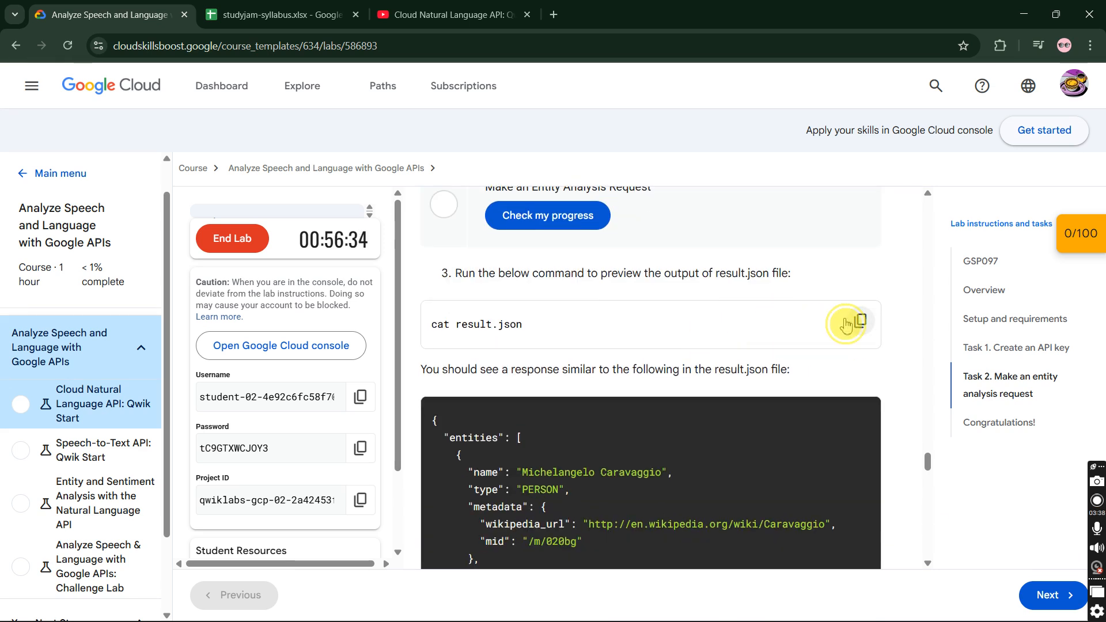
click(860, 322)
key(alt+Tab)
key(ctrl+v)
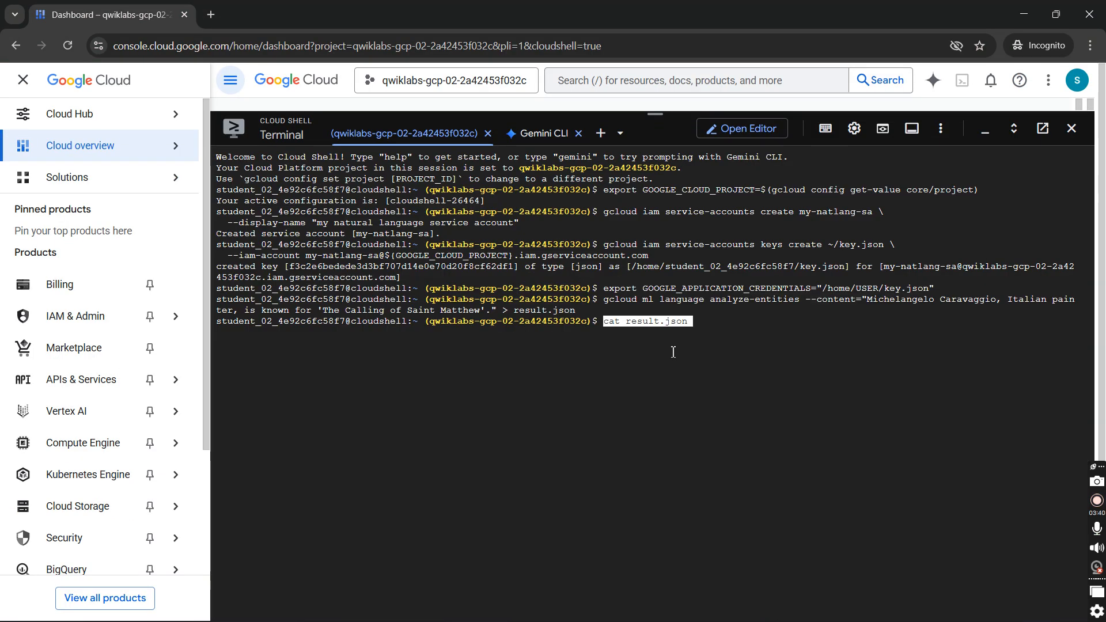
key(Return)
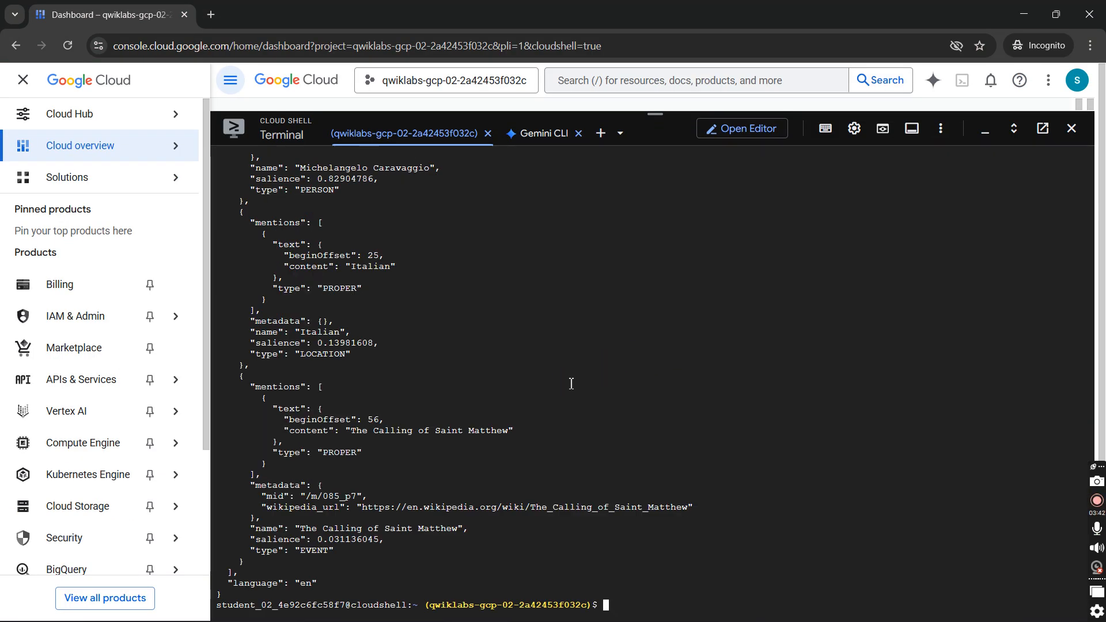
- Check the progress of the "Make an Entity Analysis Request" and "Create an API Key" tasks on the lab page
key(alt+Tab)
scroll(613, 390, down, 2)
scroll(614, 390, down, 15)
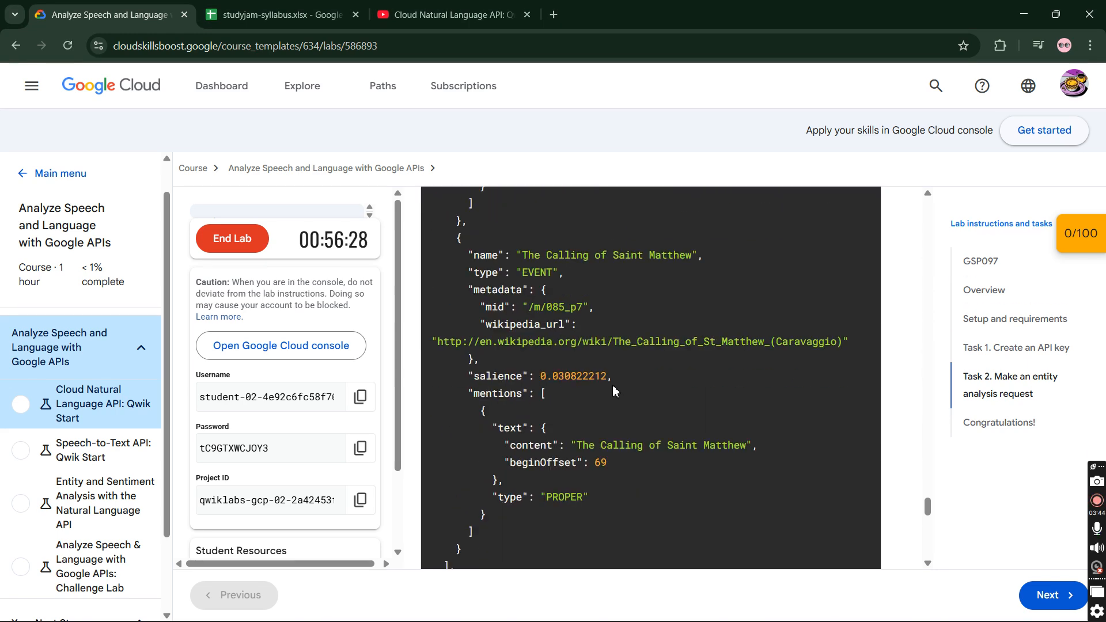
scroll(615, 387, up, 15)
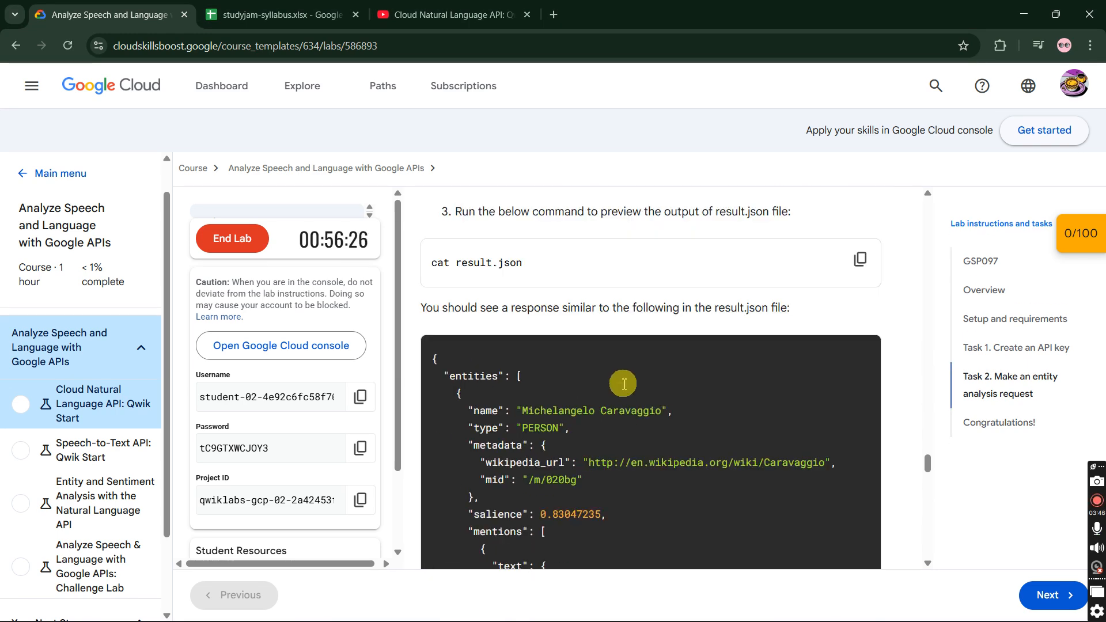
click(532, 415)
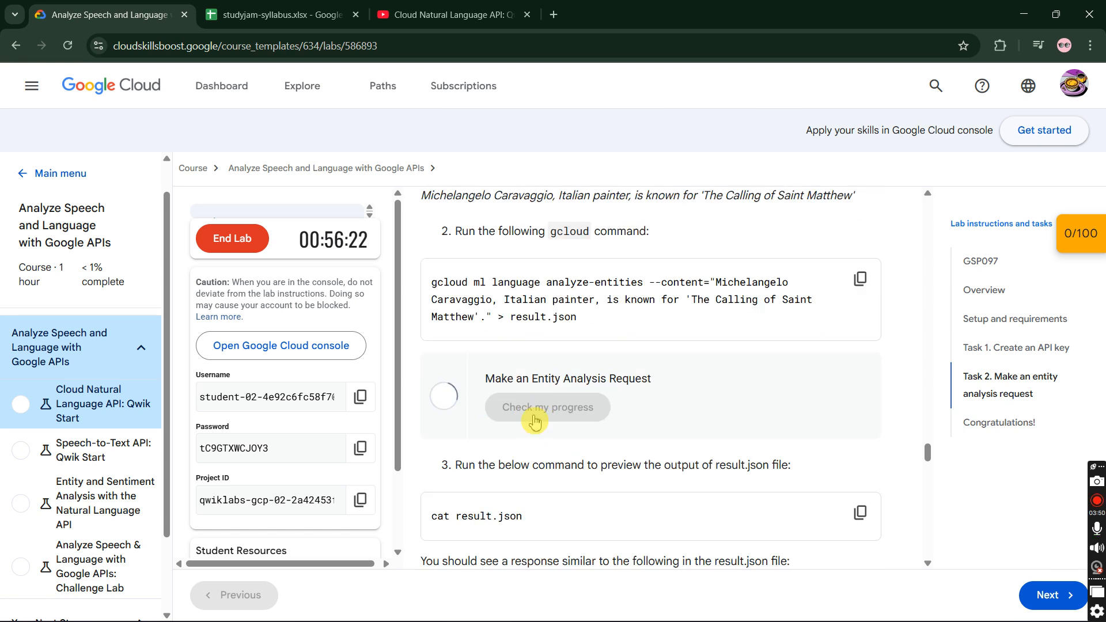
scroll(576, 404, up, 10)
click(592, 410)
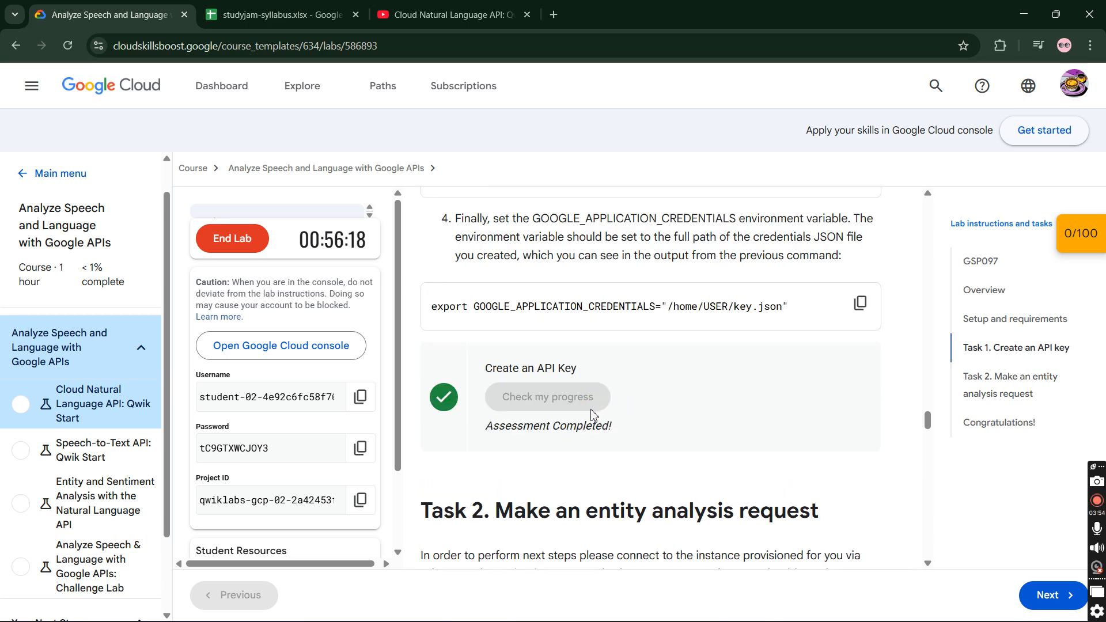
- Review the lab's Task 2 instructions on connecting by SSH to the provisioned Linux instance and running the entity analysis
scroll(594, 415, down, 1)
scroll(588, 398, up, 2)
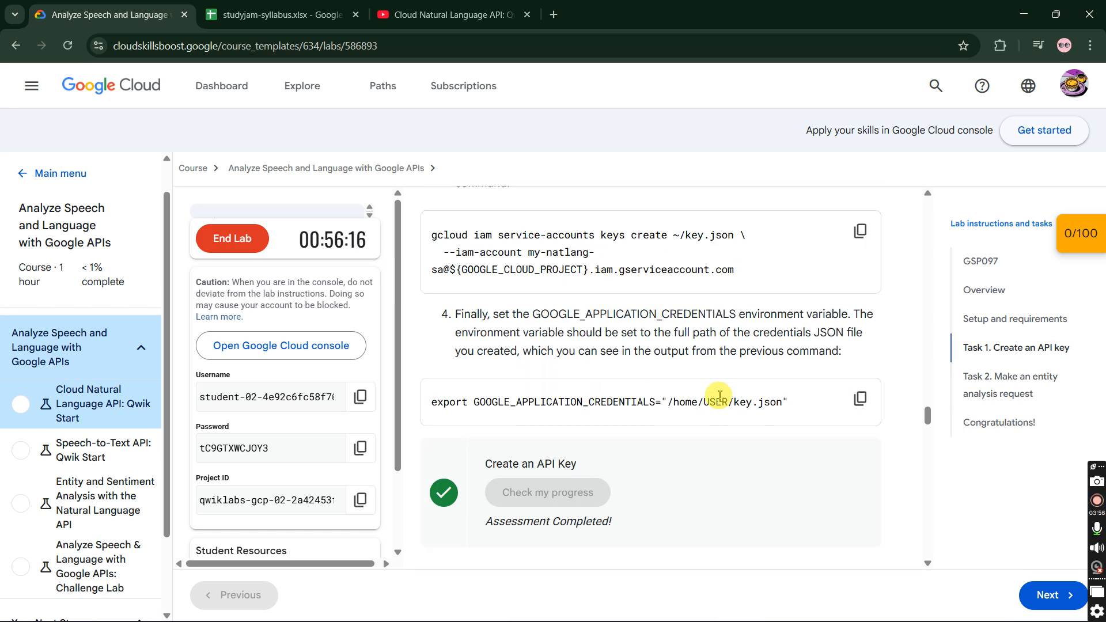
scroll(720, 397, down, 5)
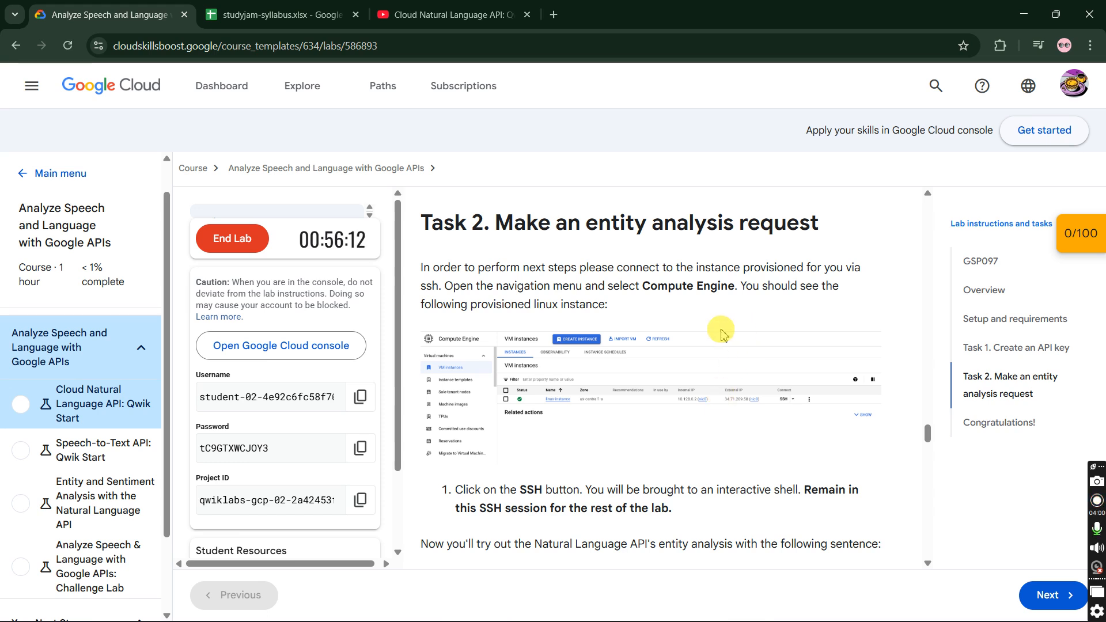
scroll(685, 340, down, 6)
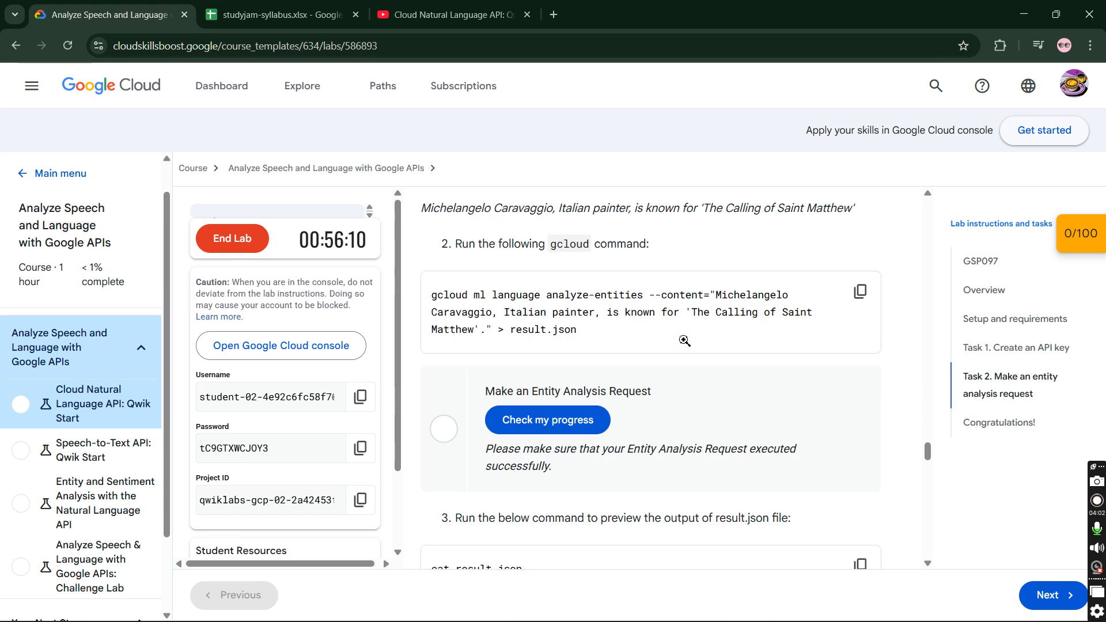
click(586, 413)
scroll(698, 392, up, 6)
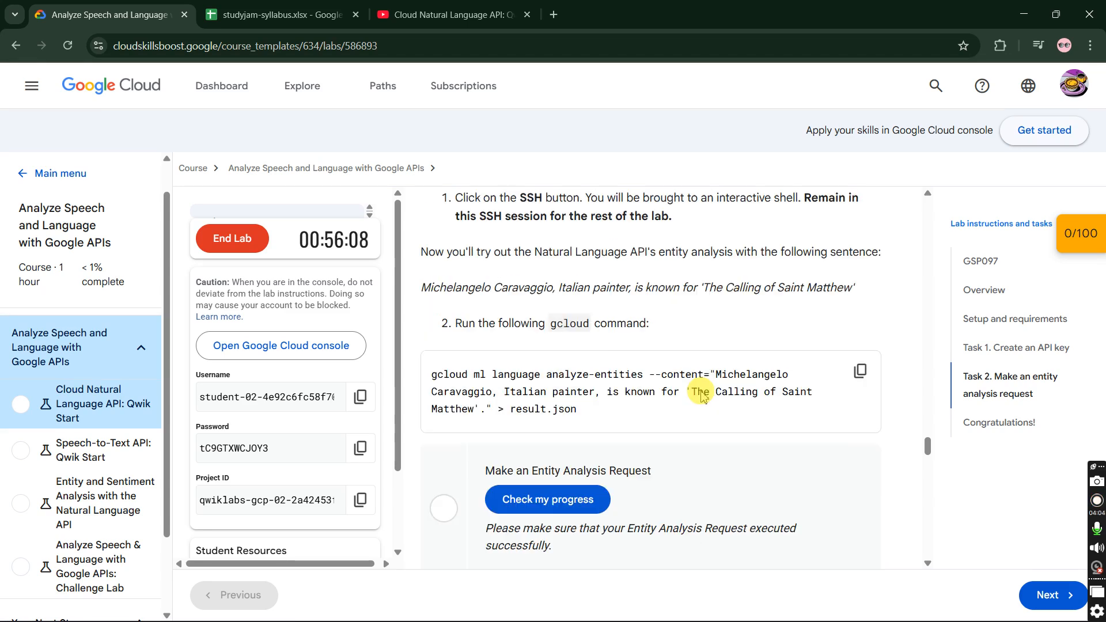
click(664, 301)
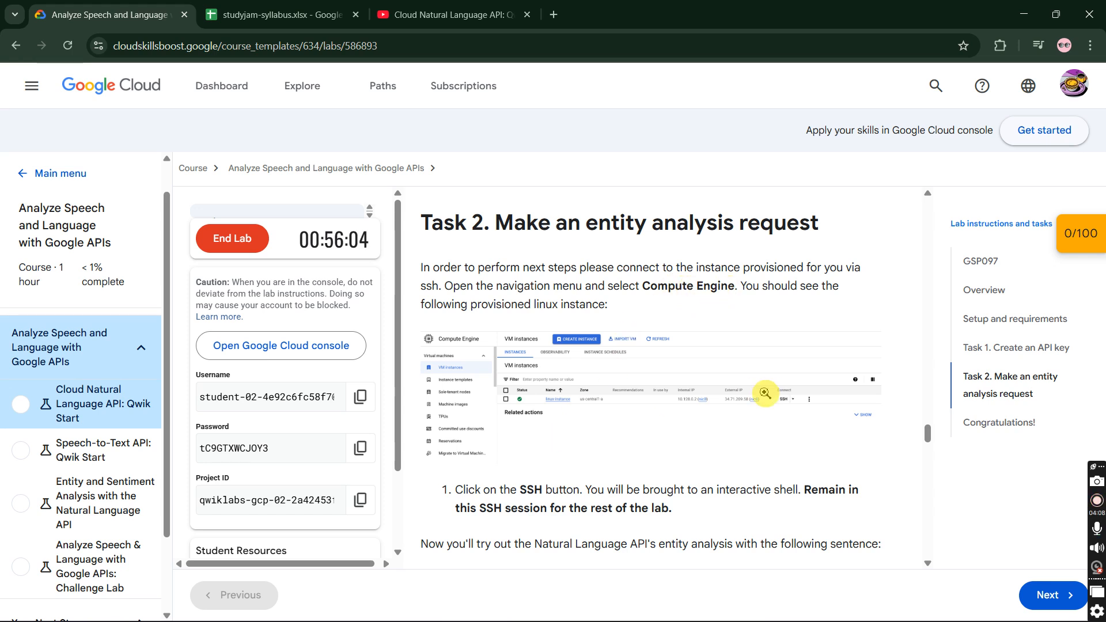
scroll(801, 409, up, 3)
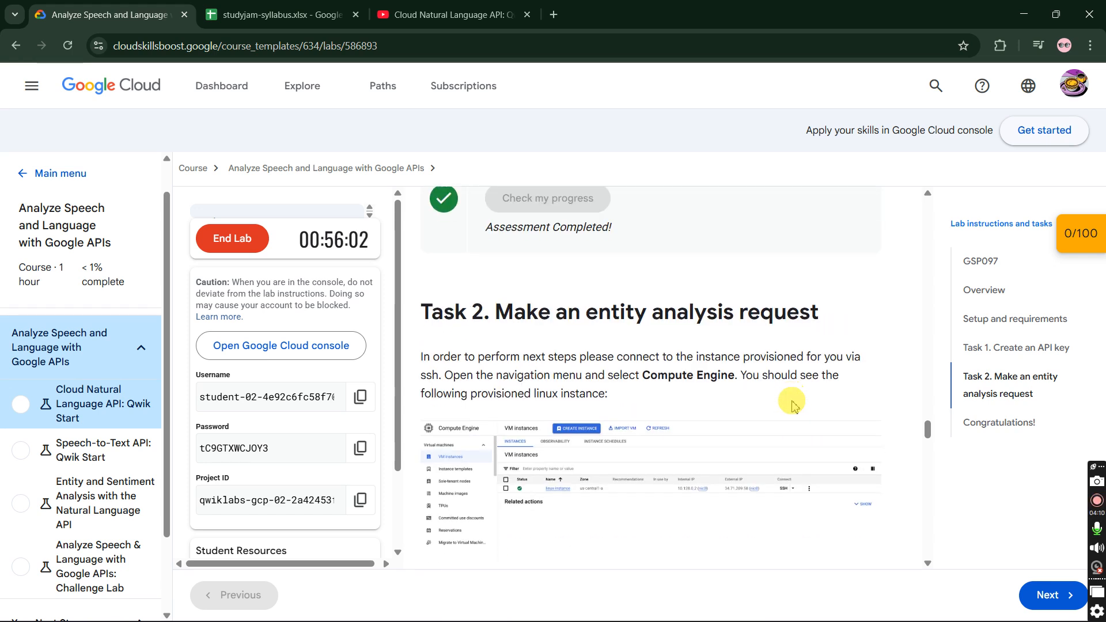
scroll(790, 406, down, 5)
- Switch to the Google Cloud console, shrink the Cloud Shell pane and open the Compute Engine VM instances page
key(alt+Tab)
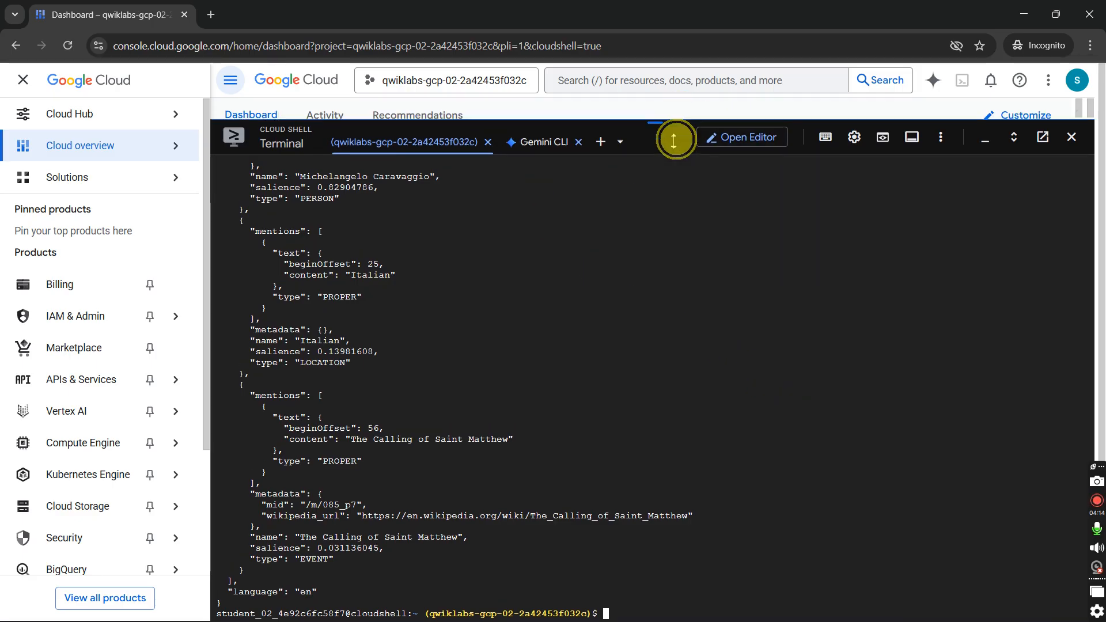
drag(677, 113, 663, 612)
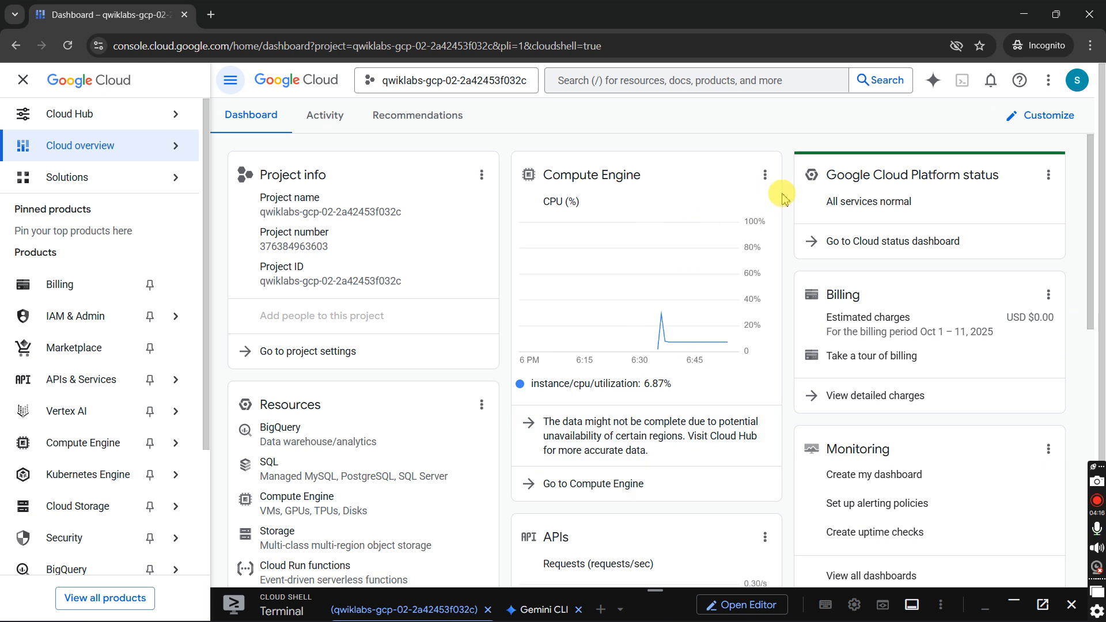
mouse_move(156, 466)
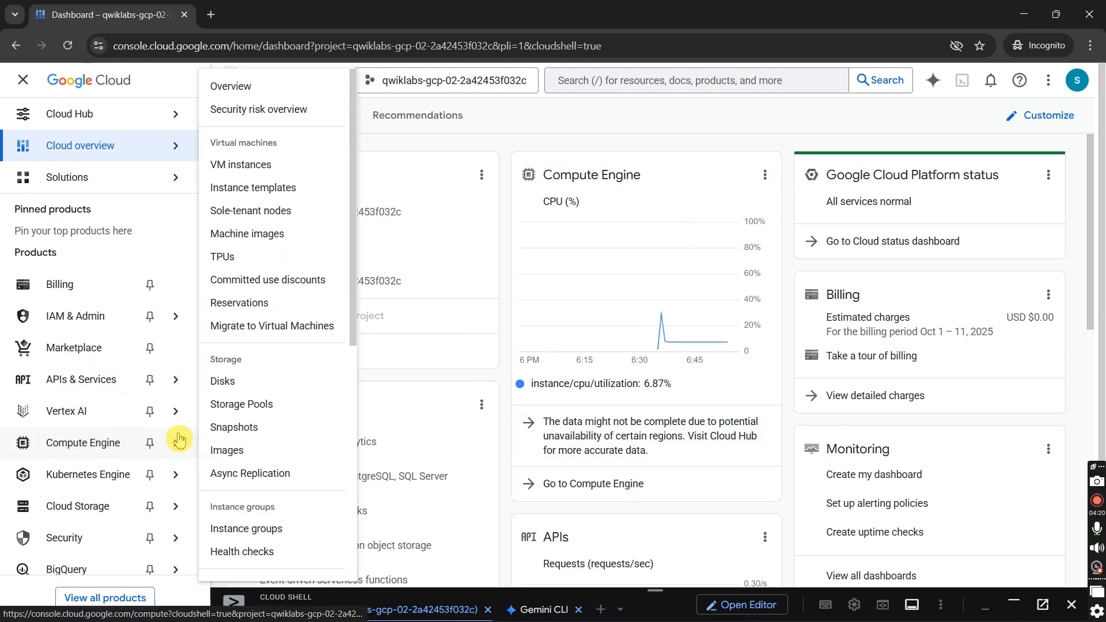
click(273, 167)
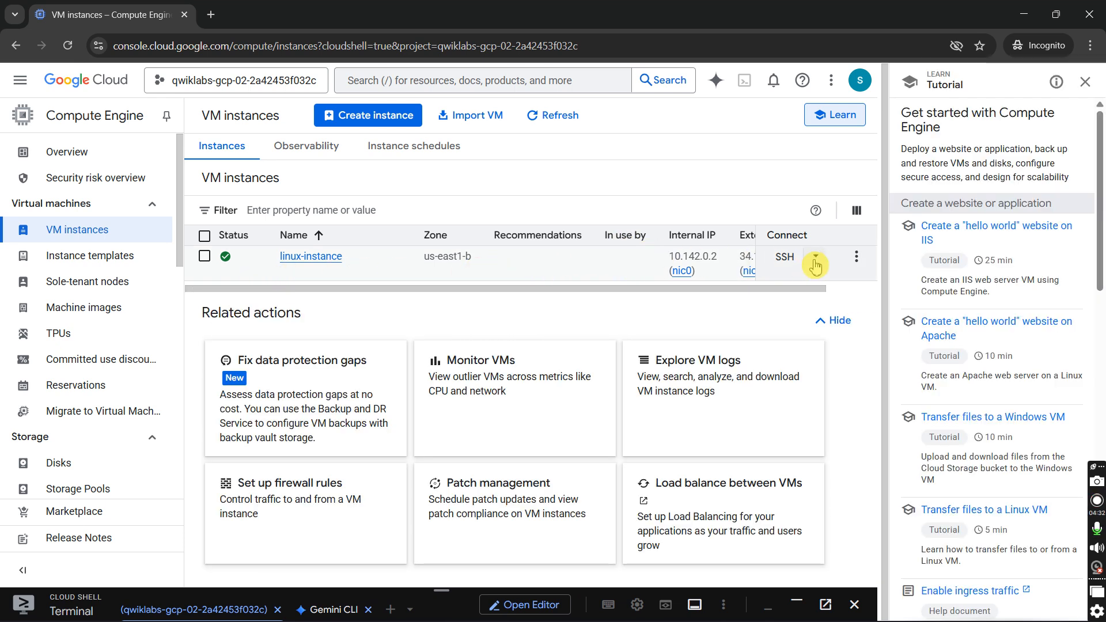
- Connect to linux-instance by running its gcloud compute ssh command in Cloud Shell, accepting SSH key generation with an empty passphrase
click(817, 259)
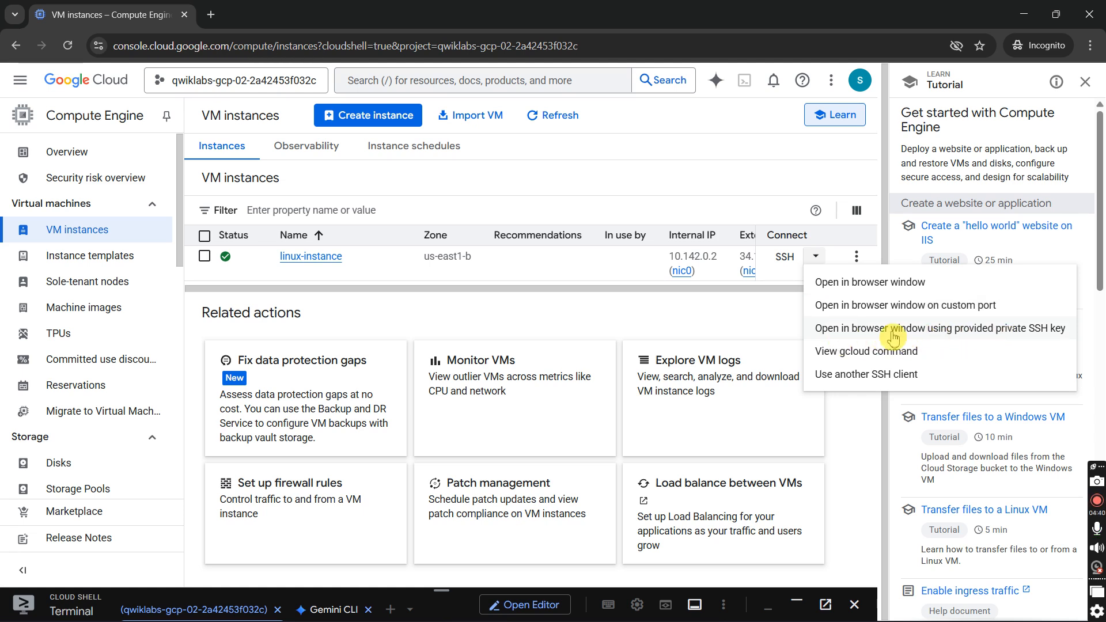
click(886, 357)
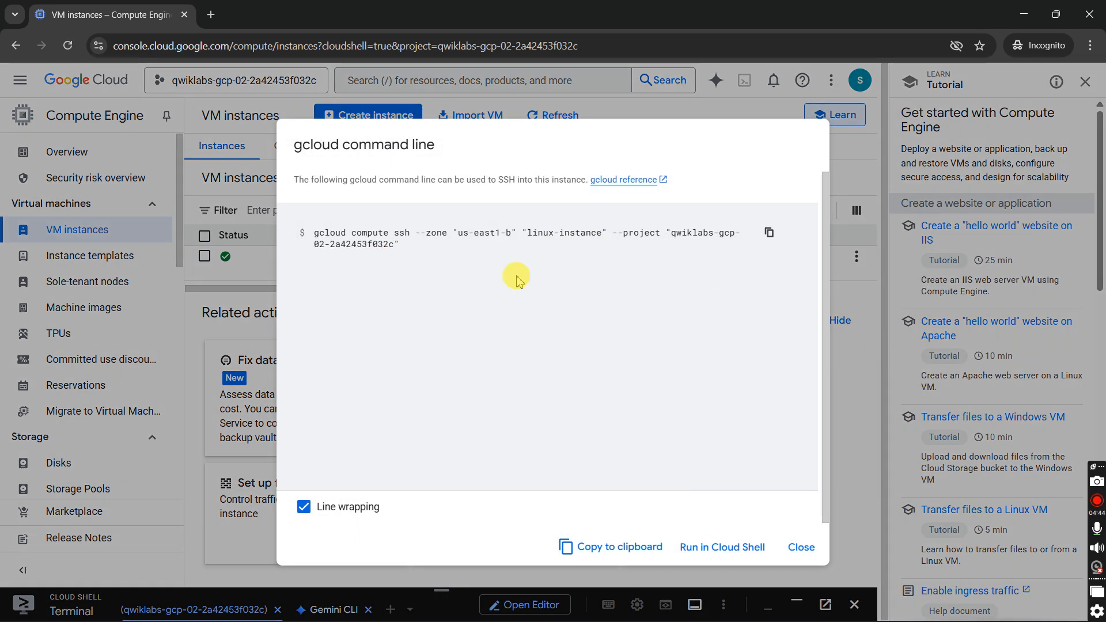
click(701, 552)
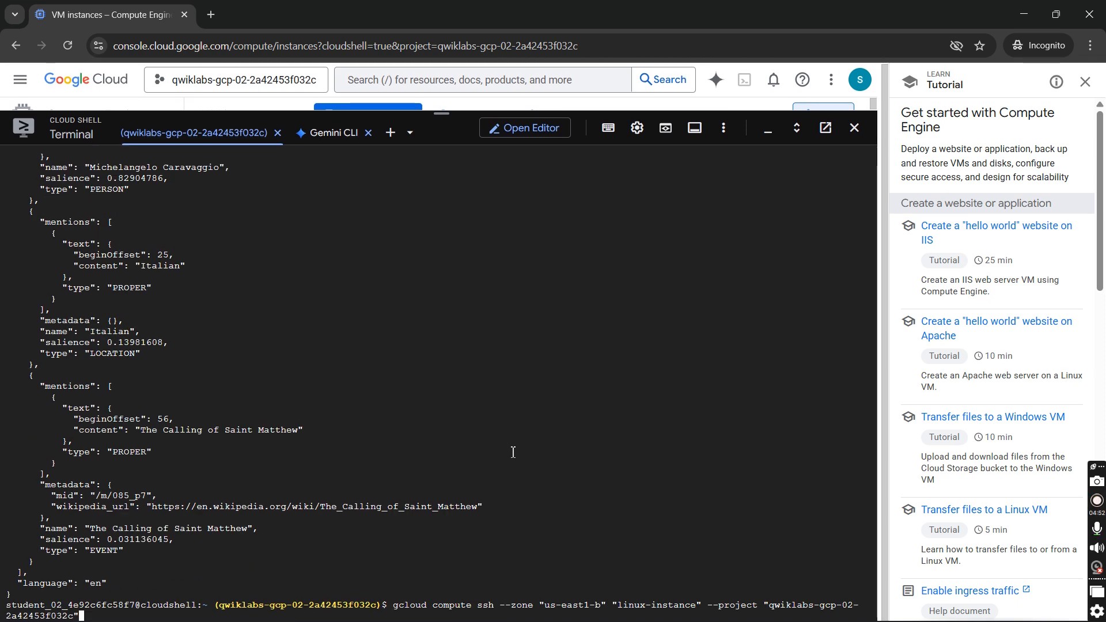
key(Return)
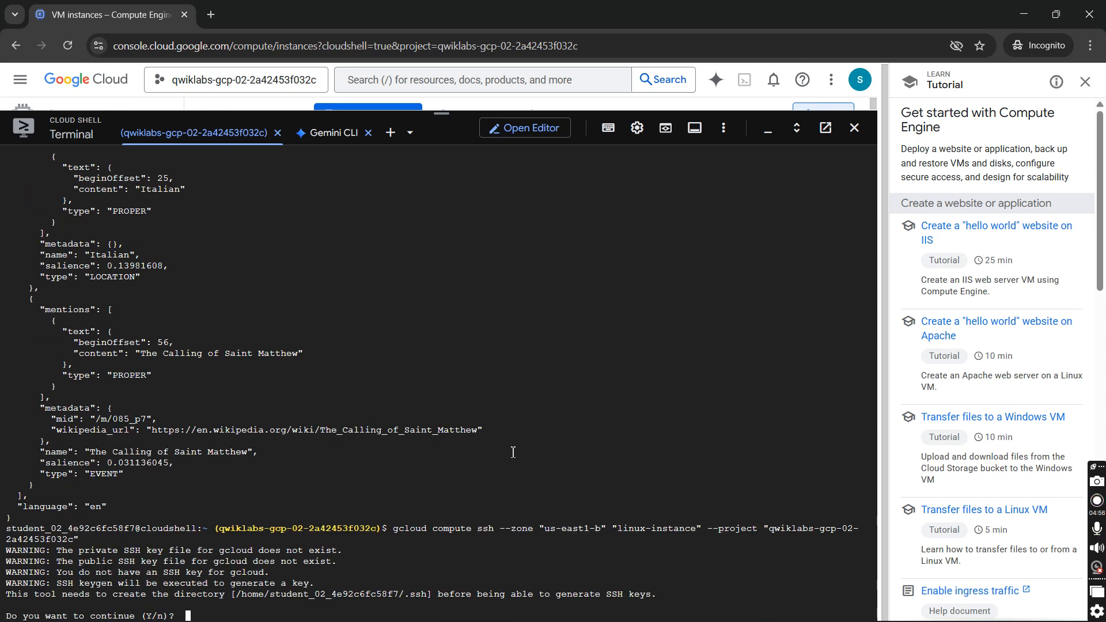
key(Return)
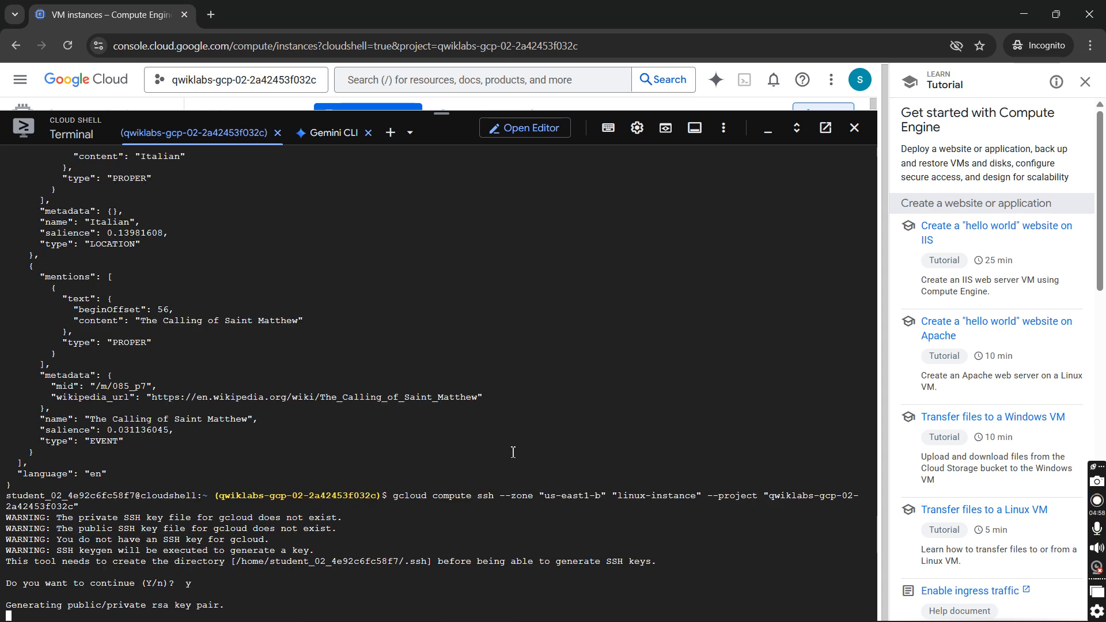
key(Return)
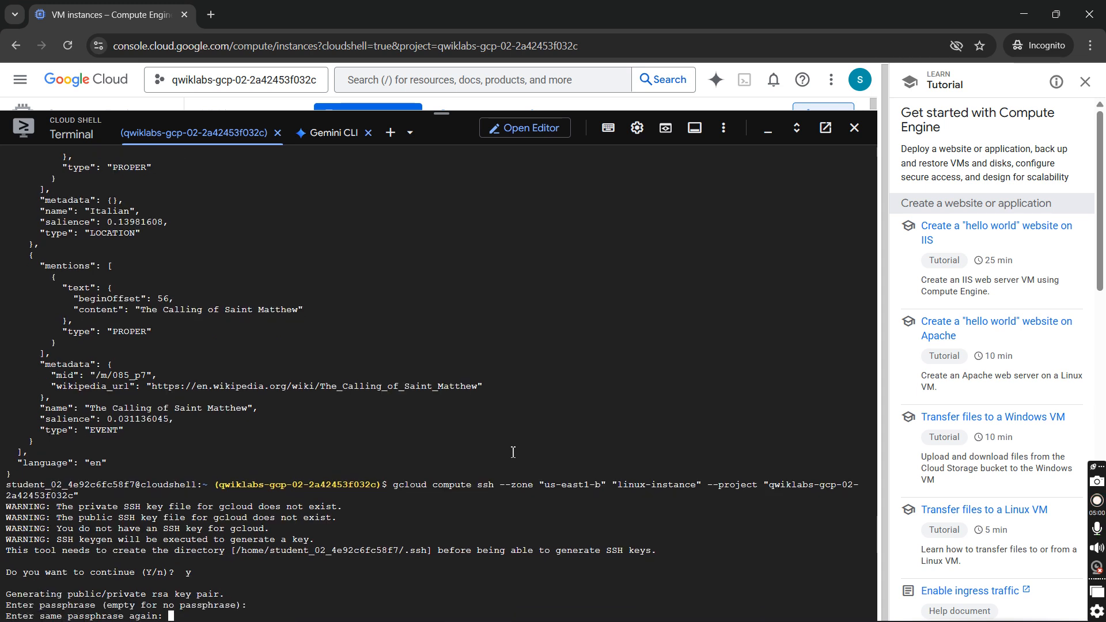
key(Return)
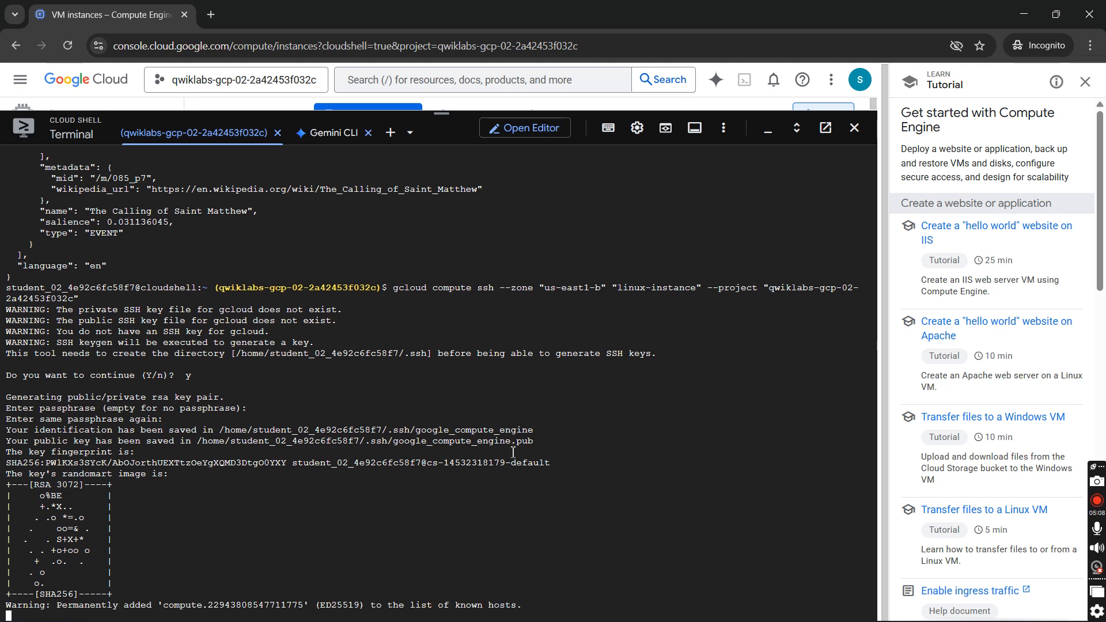
- Recheck the progress of the "Make an Entity Analysis Request" task on the lab page
key(alt+Tab)
scroll(512, 451, down, 7)
click(574, 311)
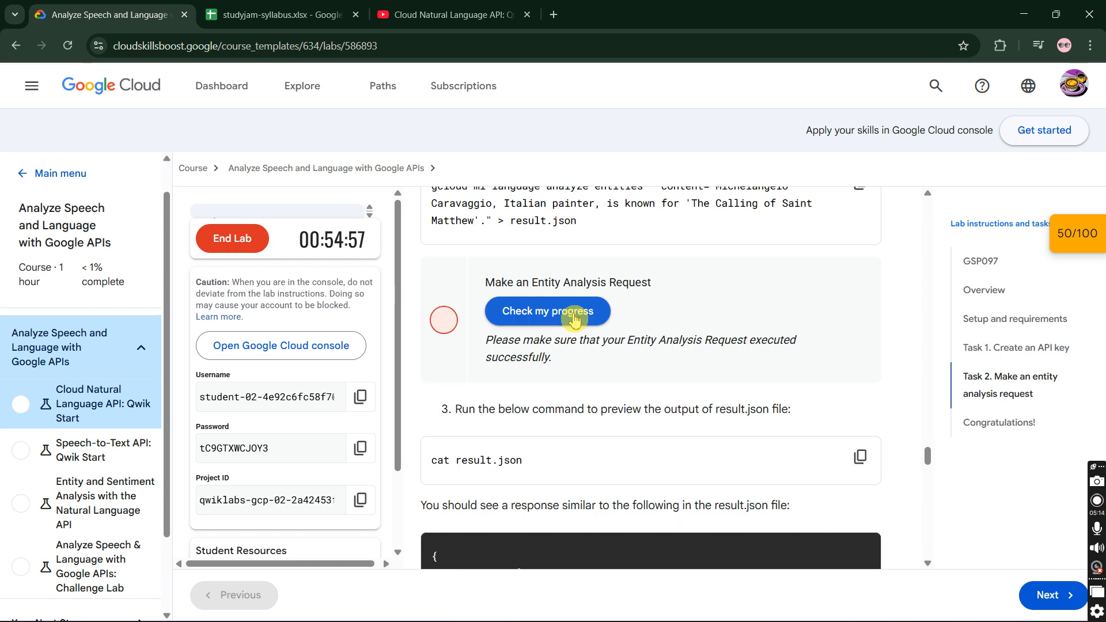
- Try to preview result.json by running cat result.json in the linux-instance SSH session
click(849, 466)
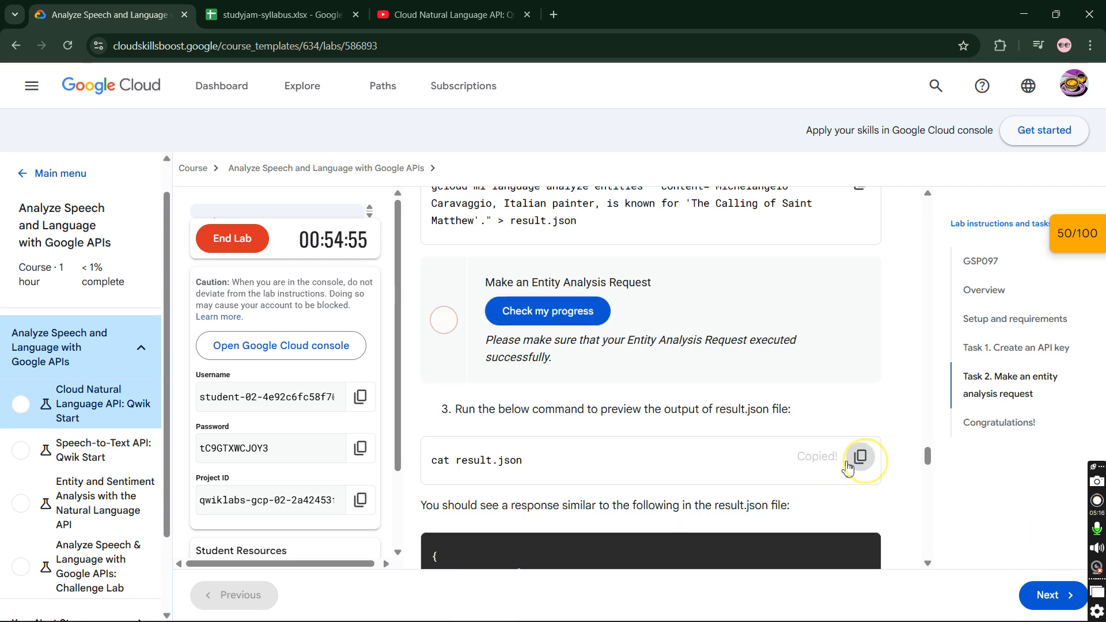
key(alt+Tab)
key(ctrl+v)
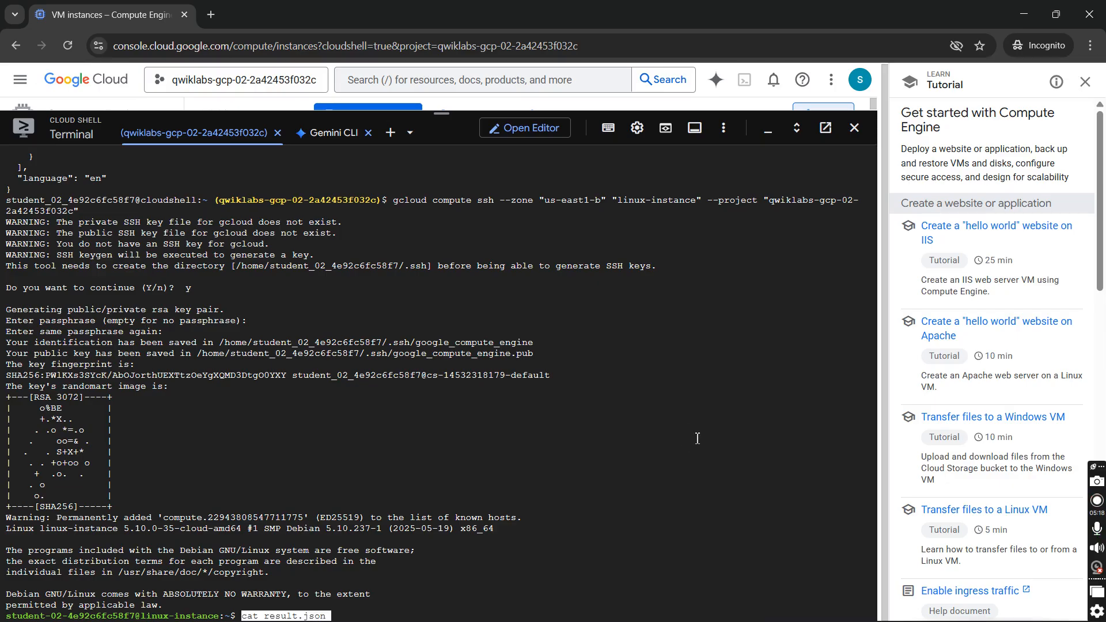
key(Return)
- Run the lab's gcloud ml language analyze-entities command for the Michelangelo Caravaggio sentence in the linux-instance SSH session, writing to result.json
key(alt+Tab)
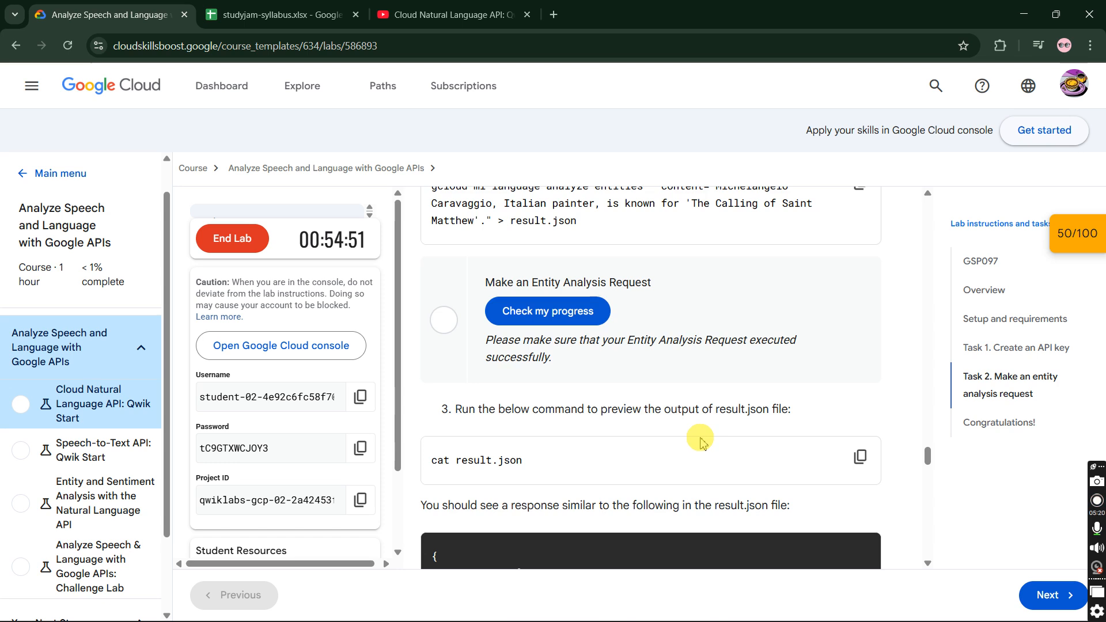
scroll(698, 438, up, 10)
scroll(709, 444, down, 6)
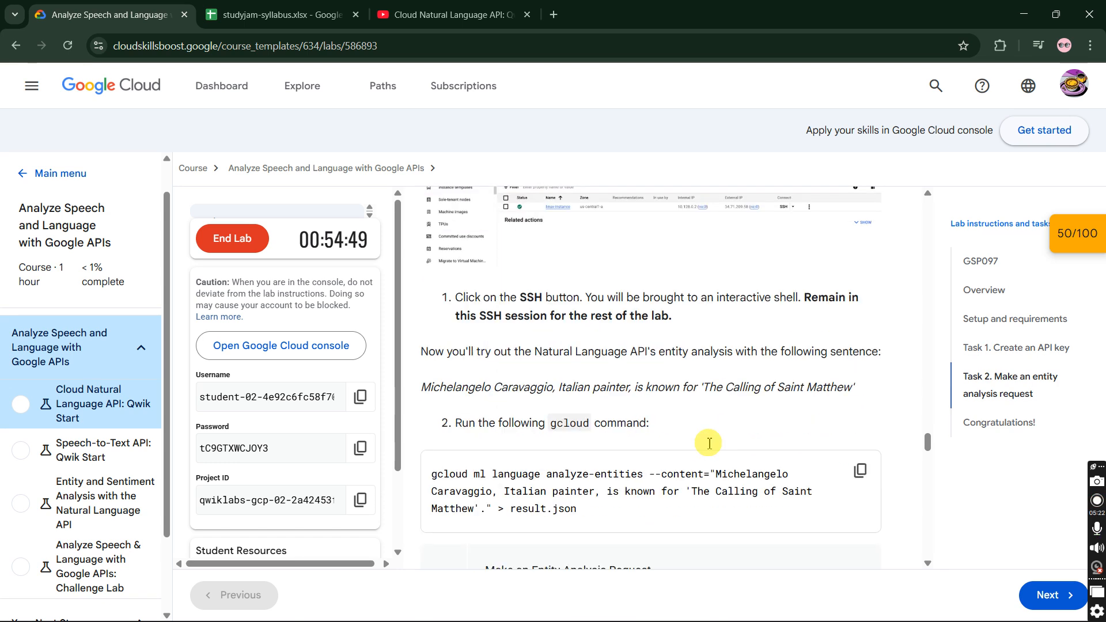
click(855, 389)
key(alt+Tab)
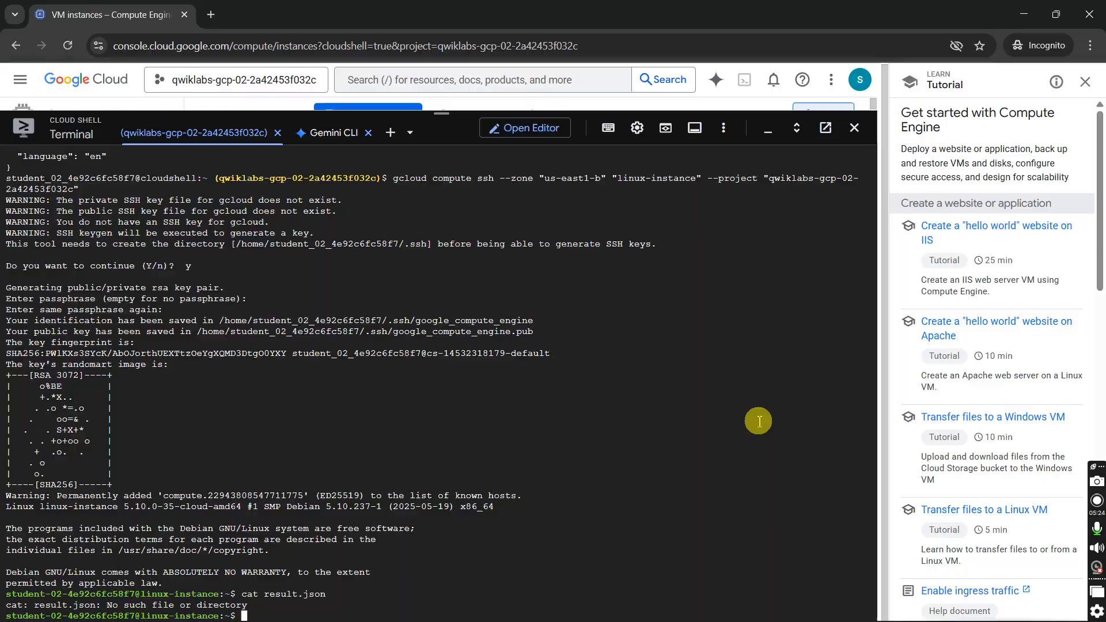
key(ctrl+v)
key(Return)
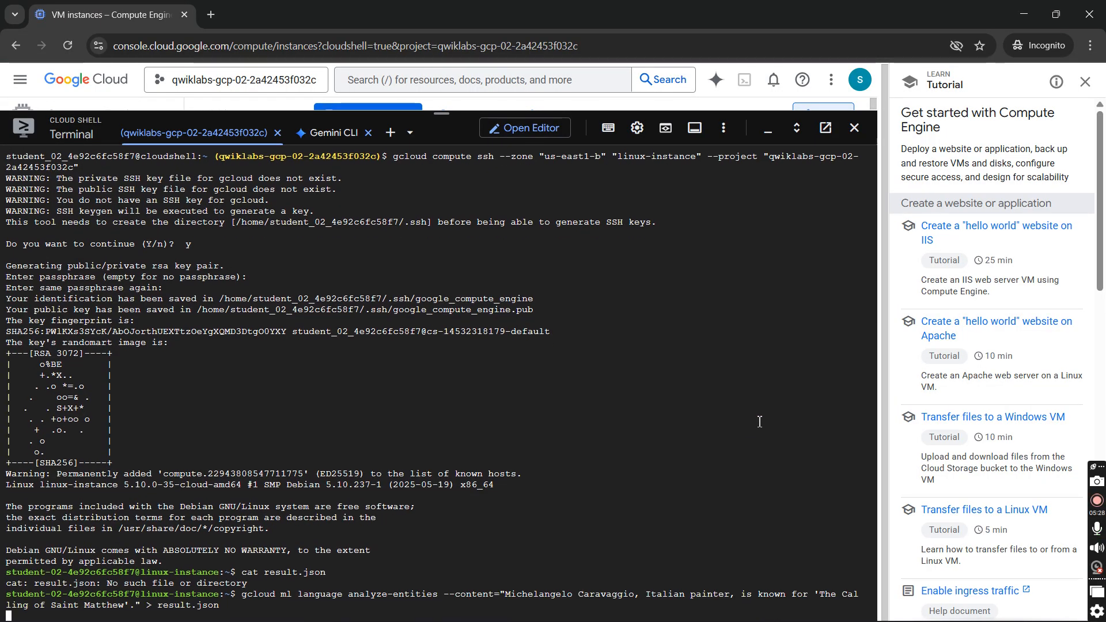
- Display the entity analysis output by running the lab's cat result.json command in the linux-instance SSH session
key(alt+Tab)
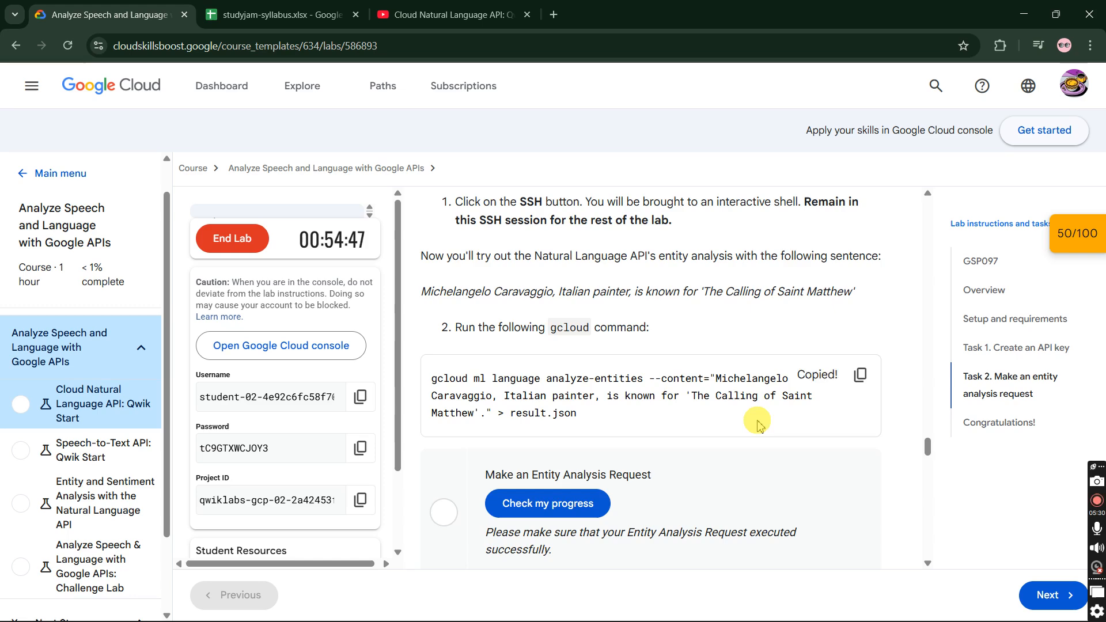
scroll(813, 453, down, 2)
click(859, 458)
key(alt+Tab)
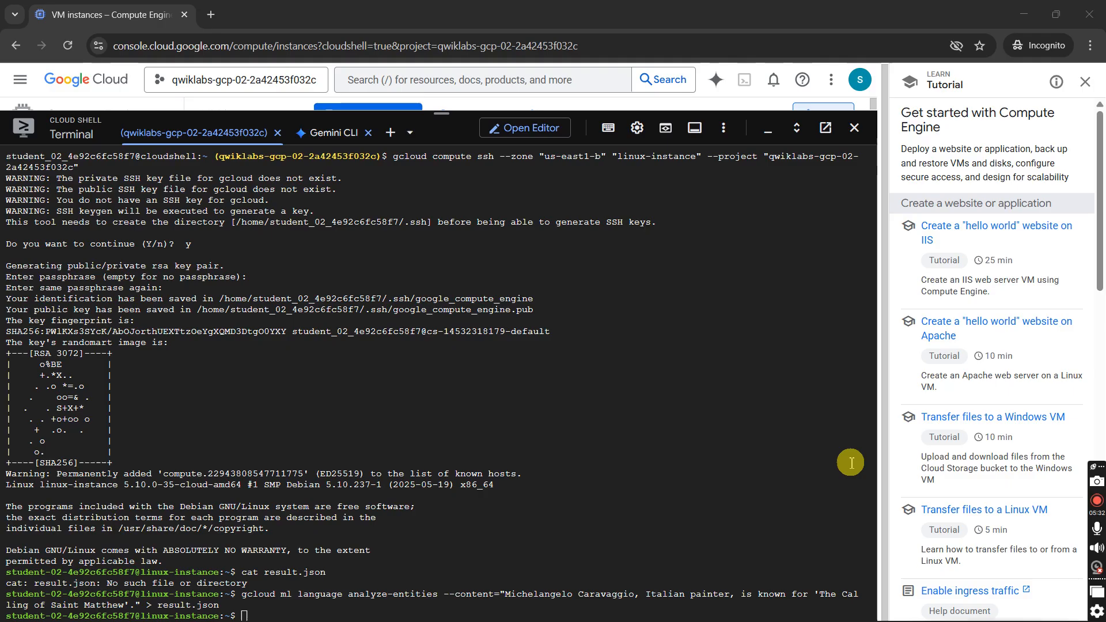
key(ctrl+v)
key(Return)
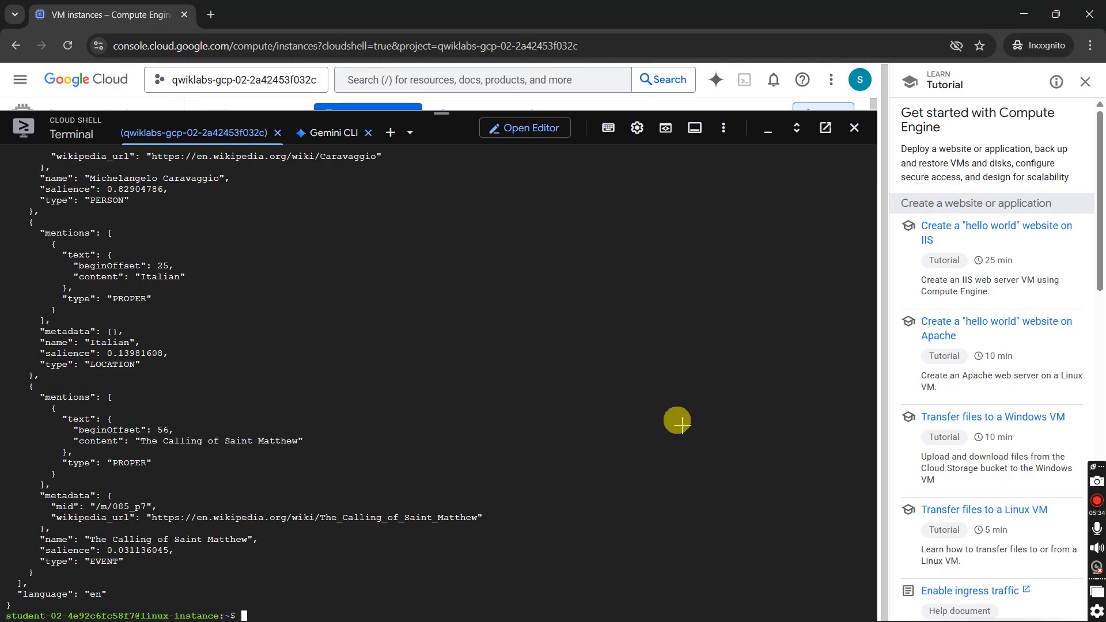
- Check the progress of the "Make an Entity Analysis Request" task and review the scores in the lab's checkpoint list
key(alt+Tab)
click(563, 316)
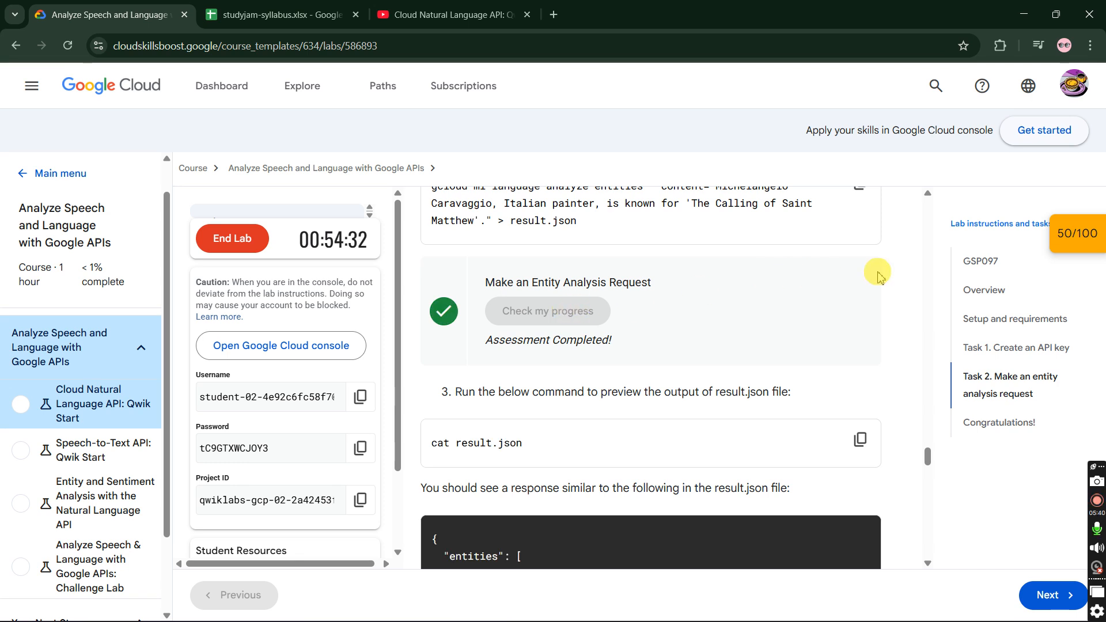
click(1076, 234)
click(999, 325)
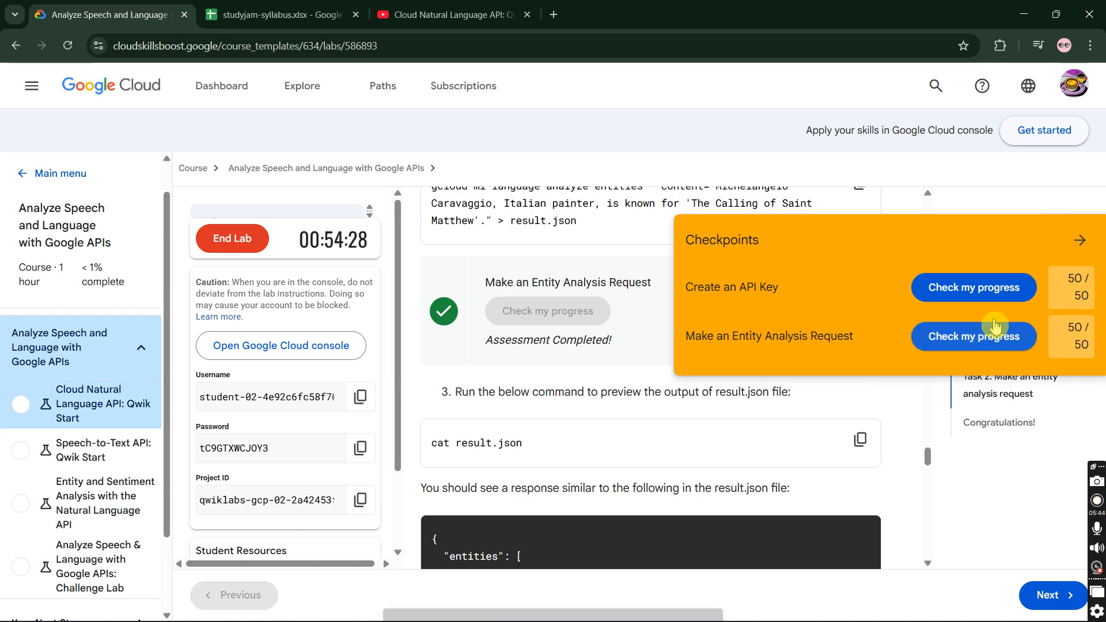
scroll(654, 326, up, 20)
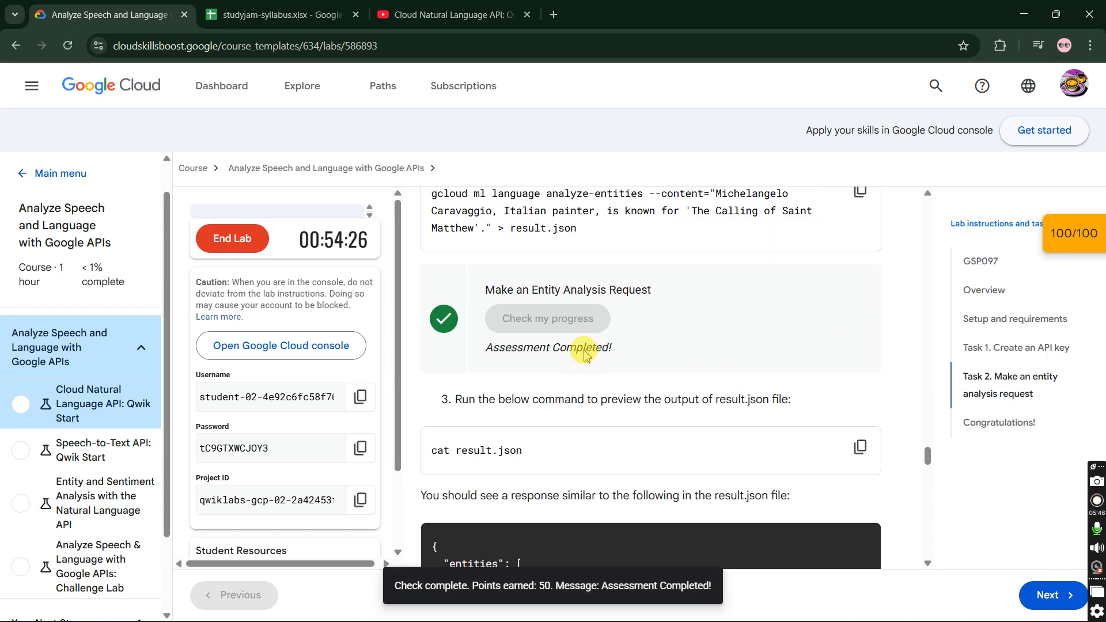